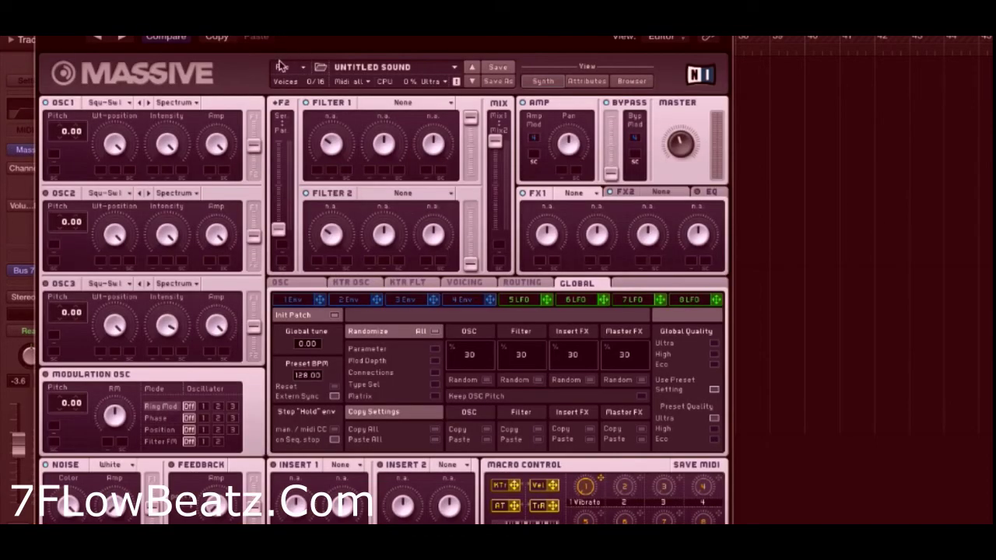
Step: Start a new sound and set its voicing to 2 unison voices in Monorotate mode
click(292, 68)
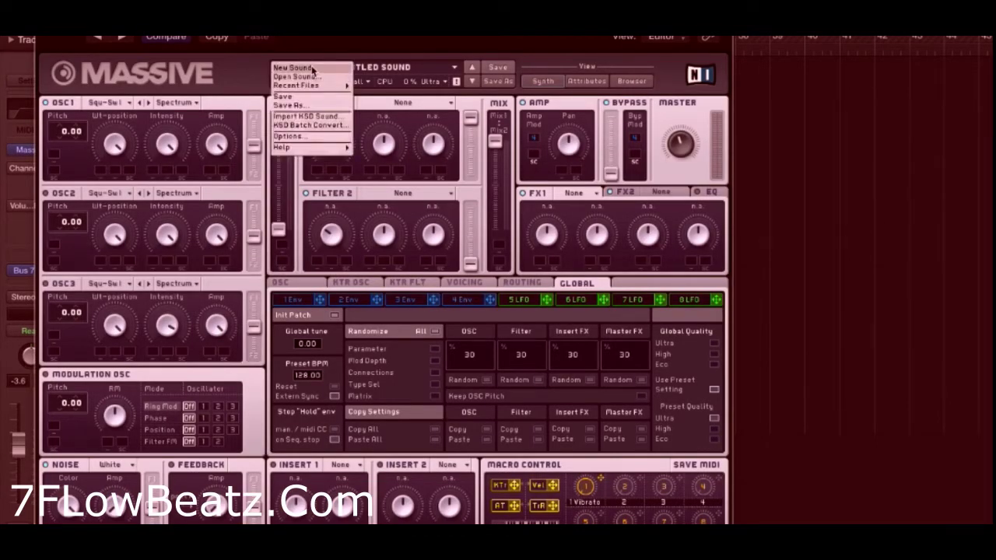
click(312, 77)
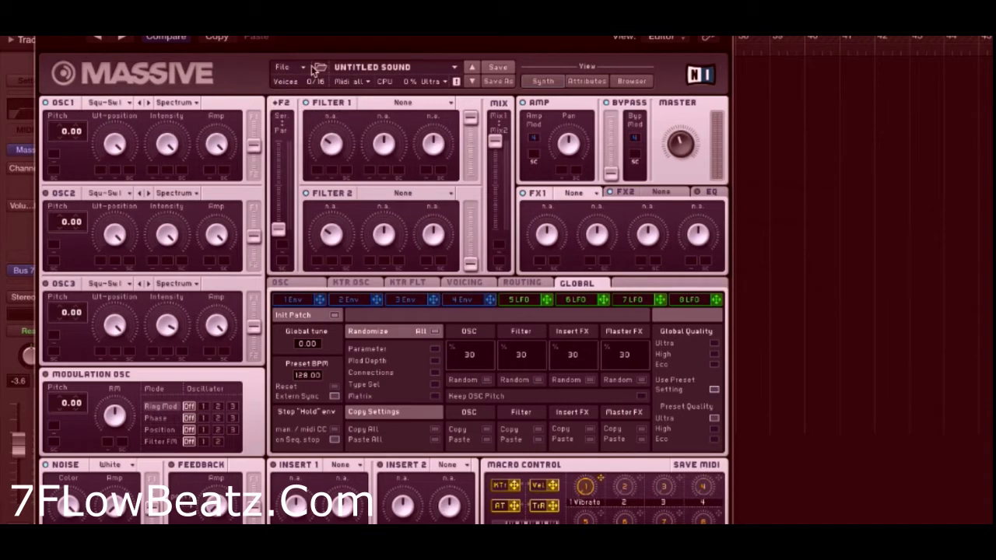
click(468, 284)
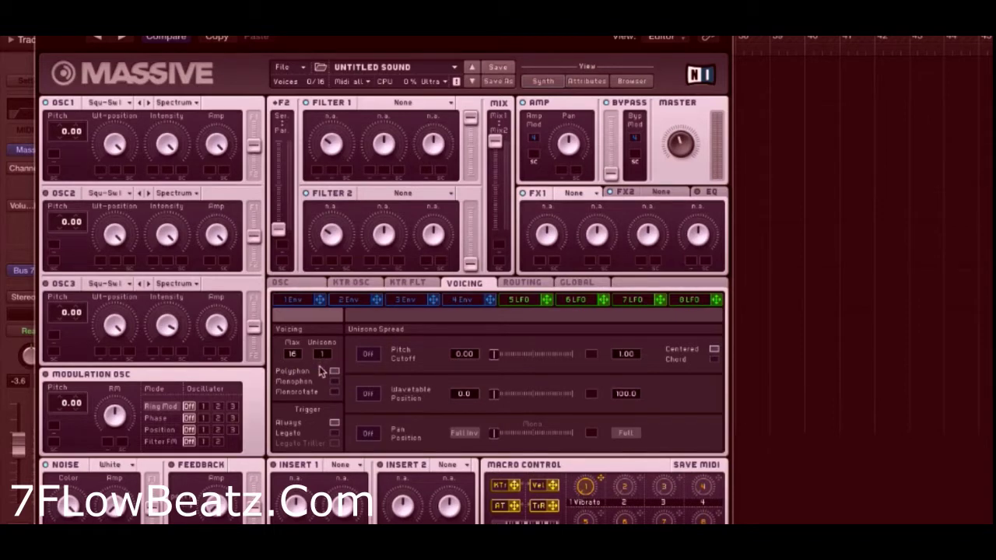
drag(325, 355, 326, 347)
click(334, 392)
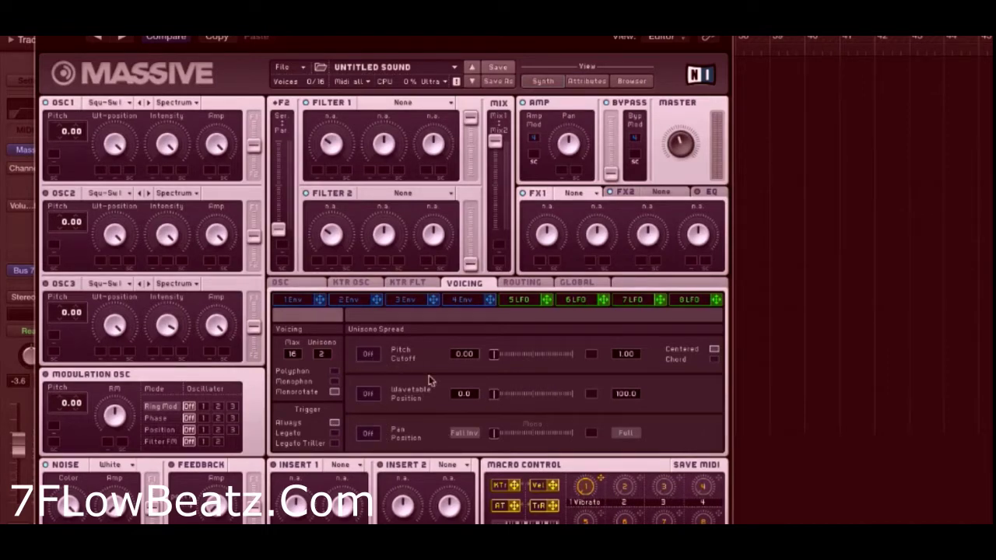
click(369, 433)
click(368, 433)
Step: Load the Groan III wavetable in OSC1 and play back the New Sound track to audition it
click(106, 105)
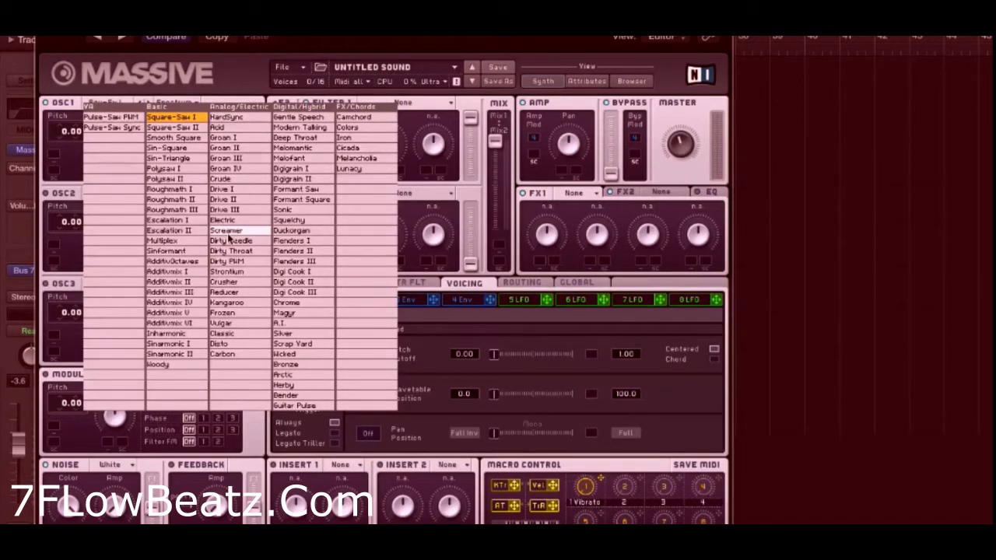
click(230, 159)
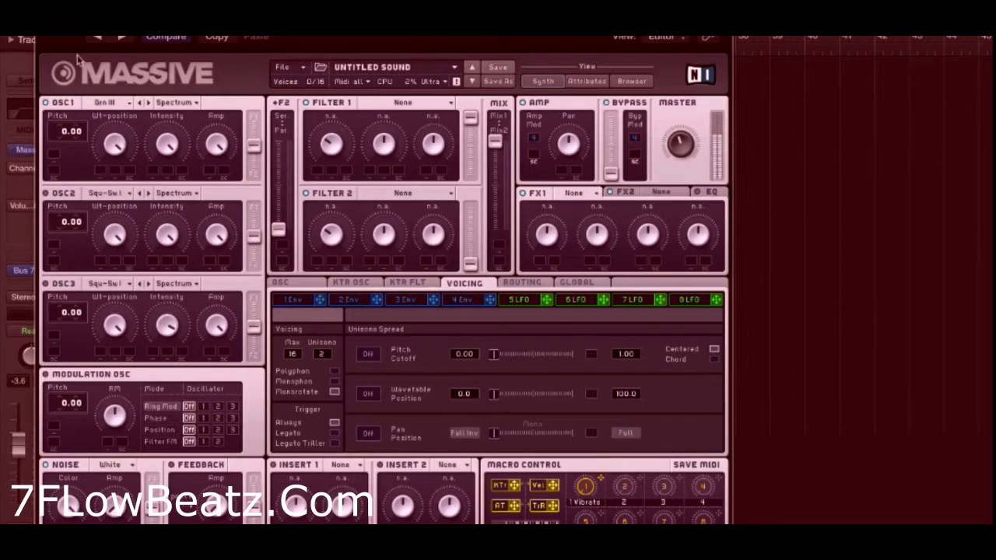
key(super+w)
click(299, 130)
key(space)
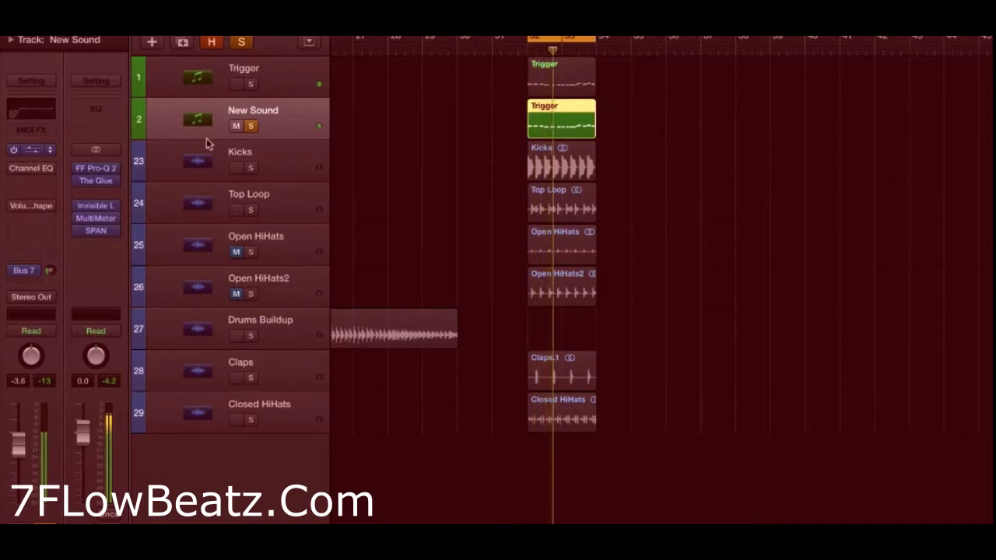
key(v)
Step: Set OSC1's pitch to -12.00, reduce its intensity and wavetable position slightly, and route it fully to Filter 1
drag(77, 134, 62, 153)
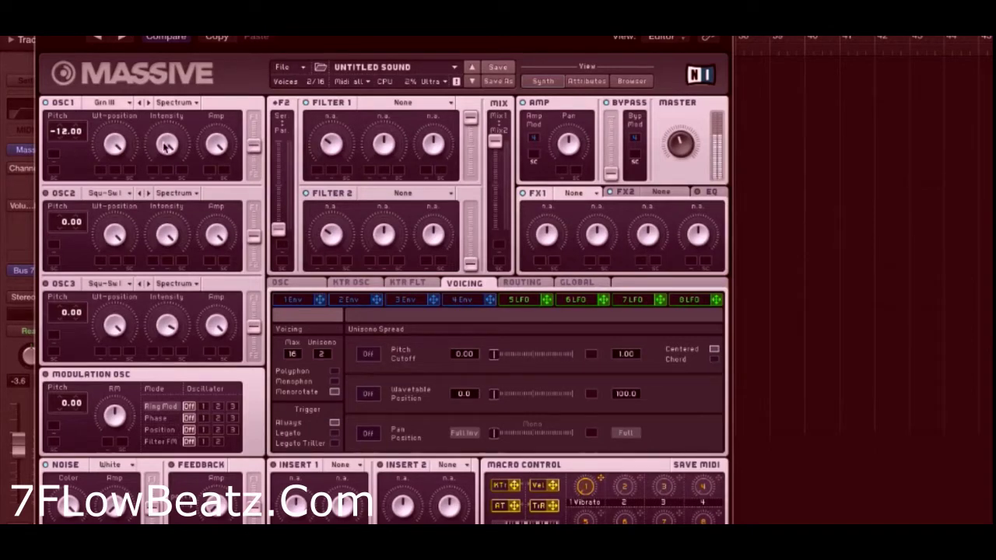
drag(167, 142, 165, 171)
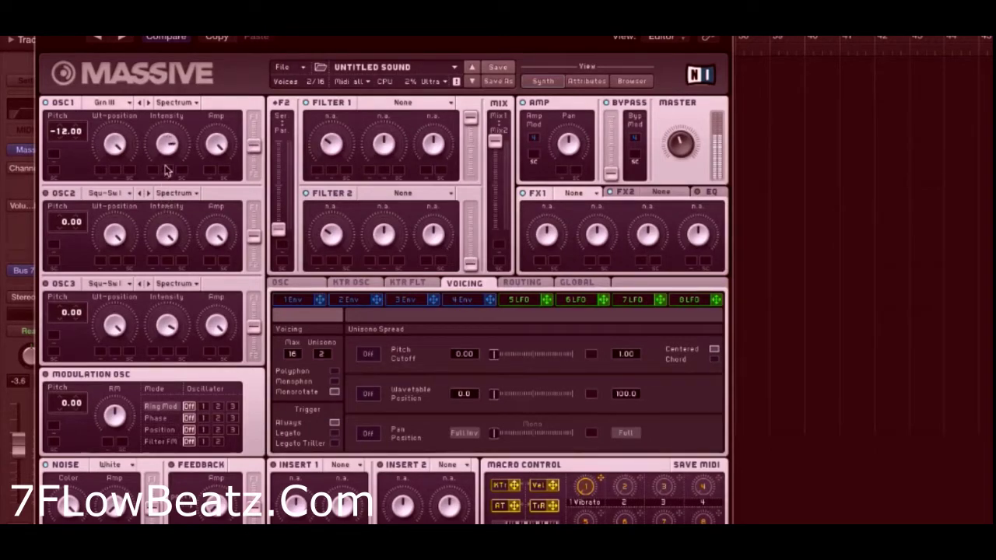
drag(114, 142, 107, 161)
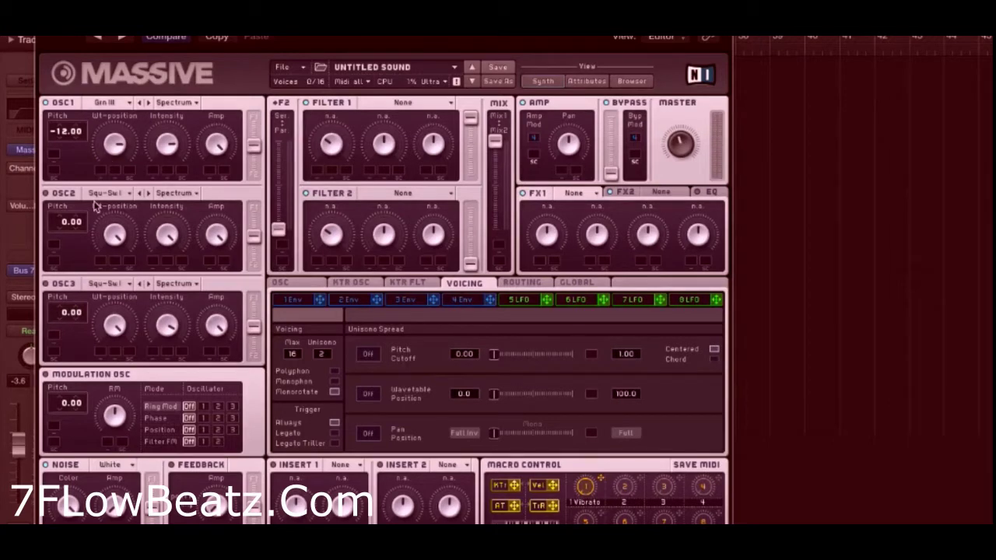
drag(253, 147, 255, 124)
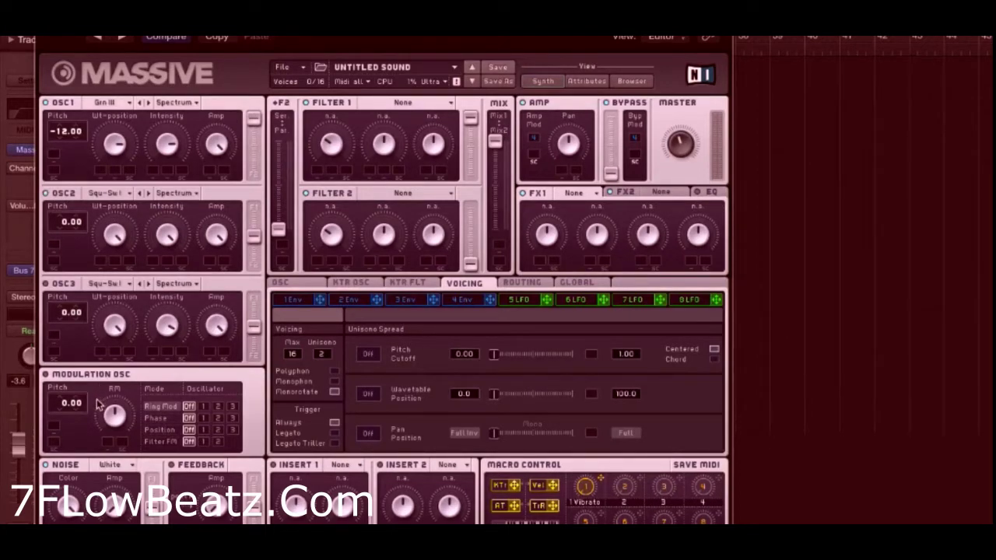
Step: Set OSC2's pitch to 7.00 and its wavetable to Groan III
drag(62, 223, 66, 211)
click(114, 194)
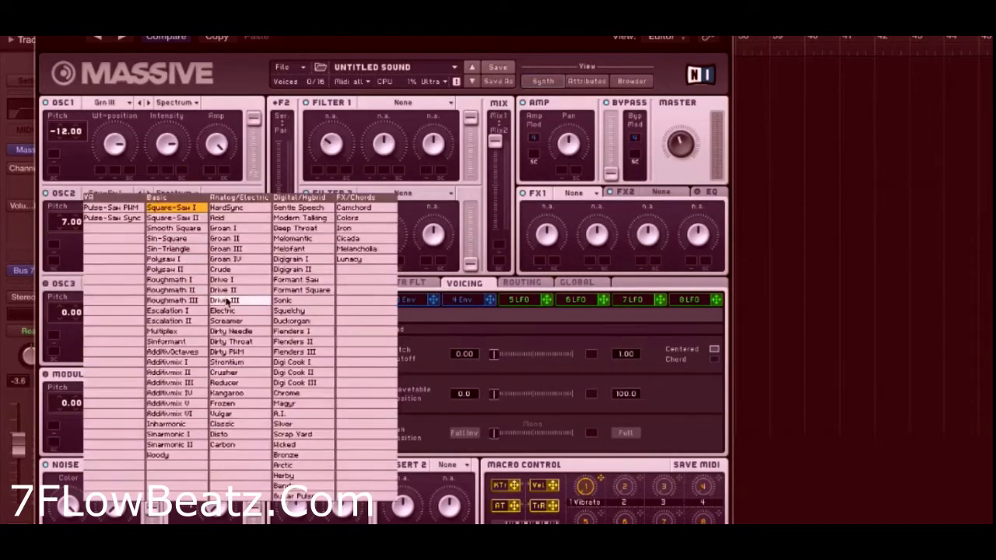
click(226, 248)
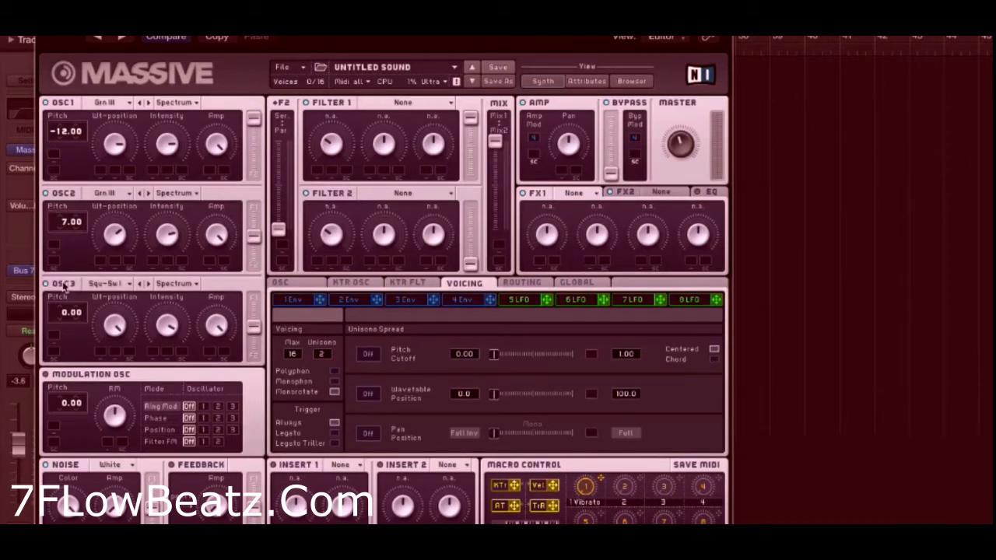
Step: Set OSC3 to the Melofant wavetable in Bend- mode with a pitch of -5.00 and reduced intensity
click(109, 283)
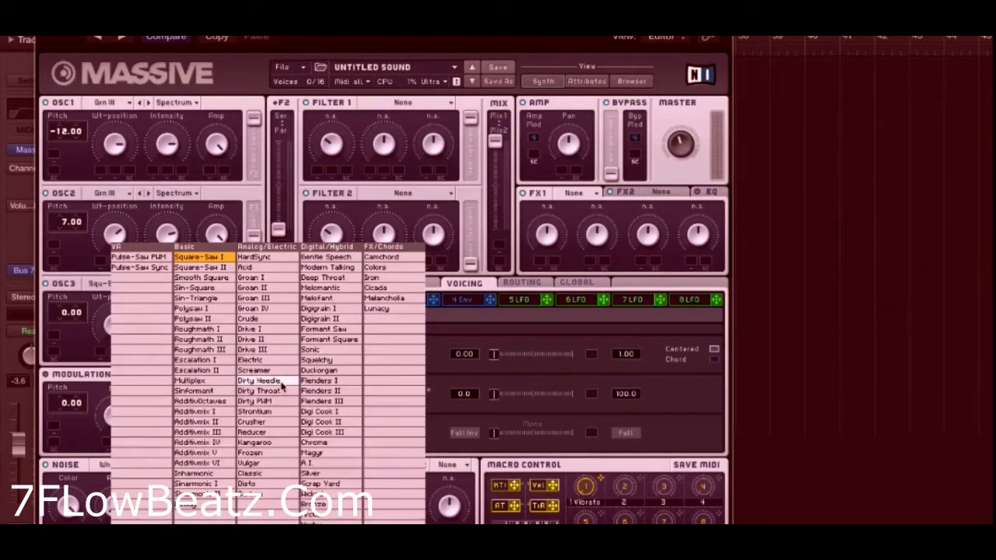
click(335, 299)
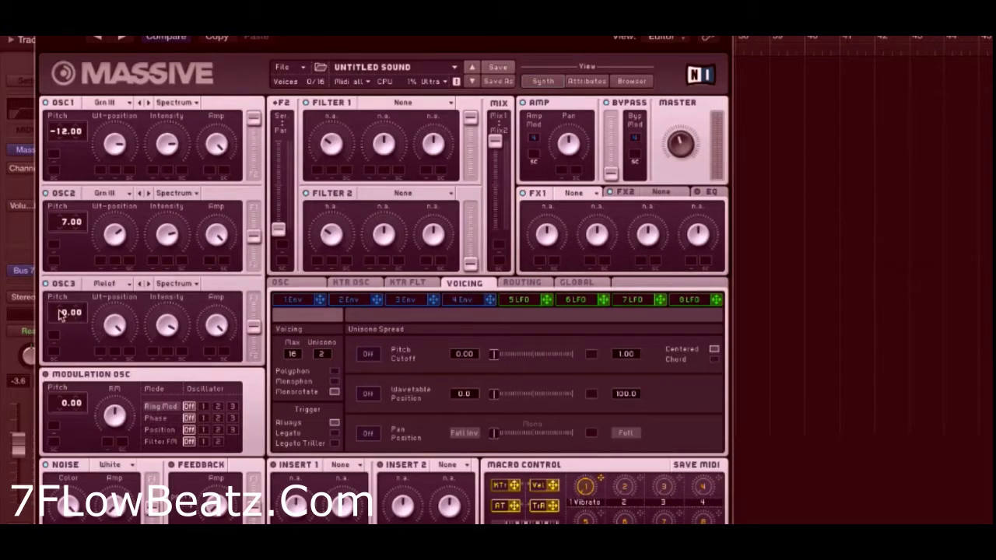
click(174, 289)
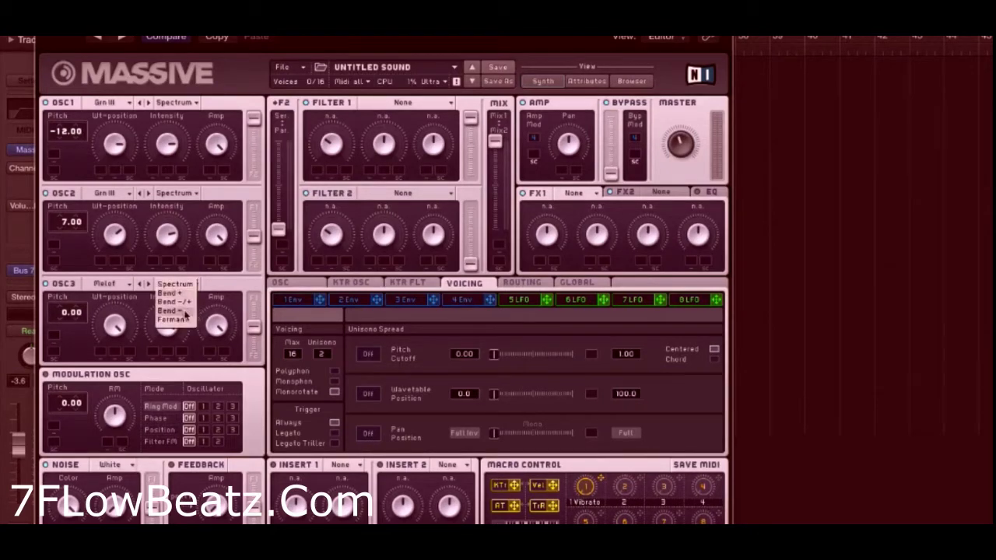
click(177, 315)
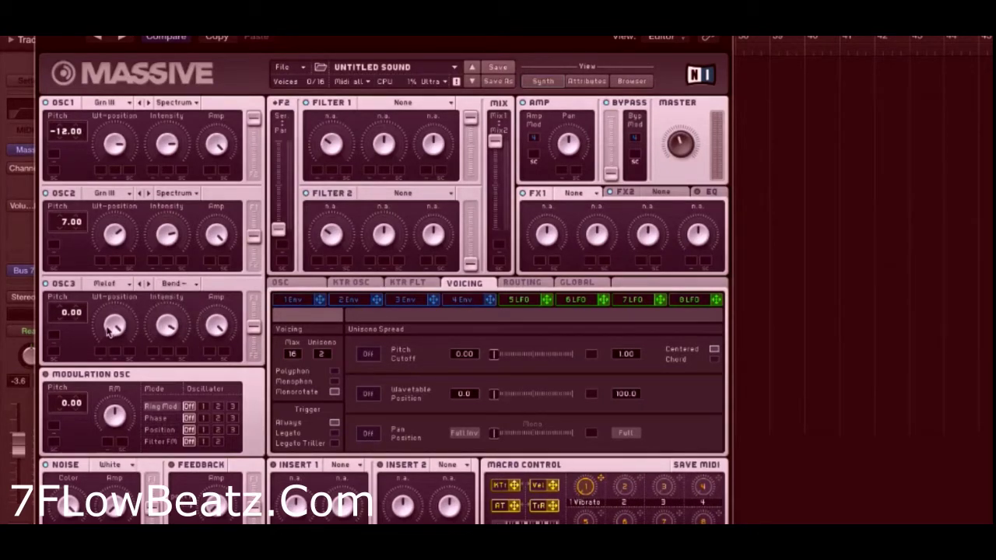
drag(167, 328, 168, 356)
drag(60, 321, 61, 326)
Step: Route OSC2 fully to Filter 1 and OSC3 fully to Filter 2
drag(255, 237, 255, 208)
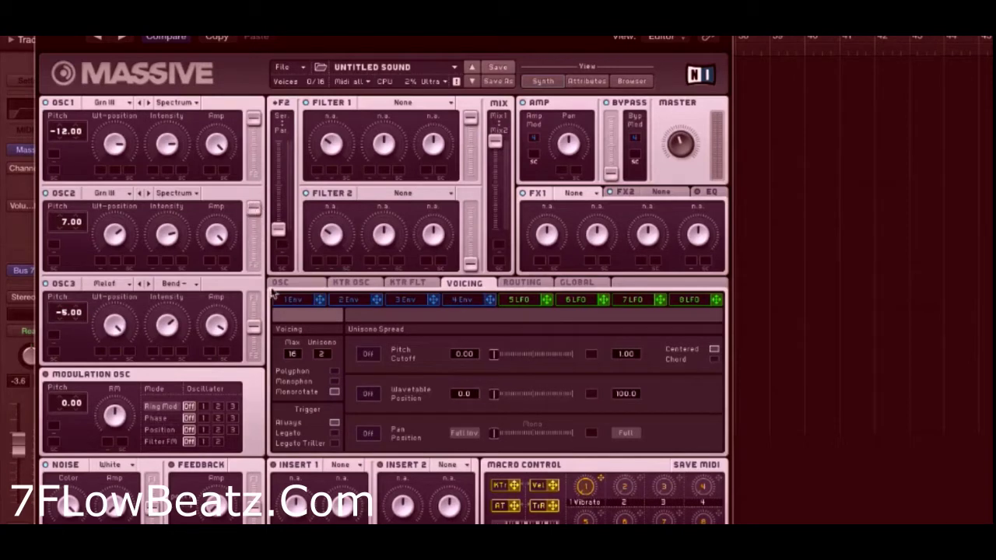
drag(255, 345, 254, 371)
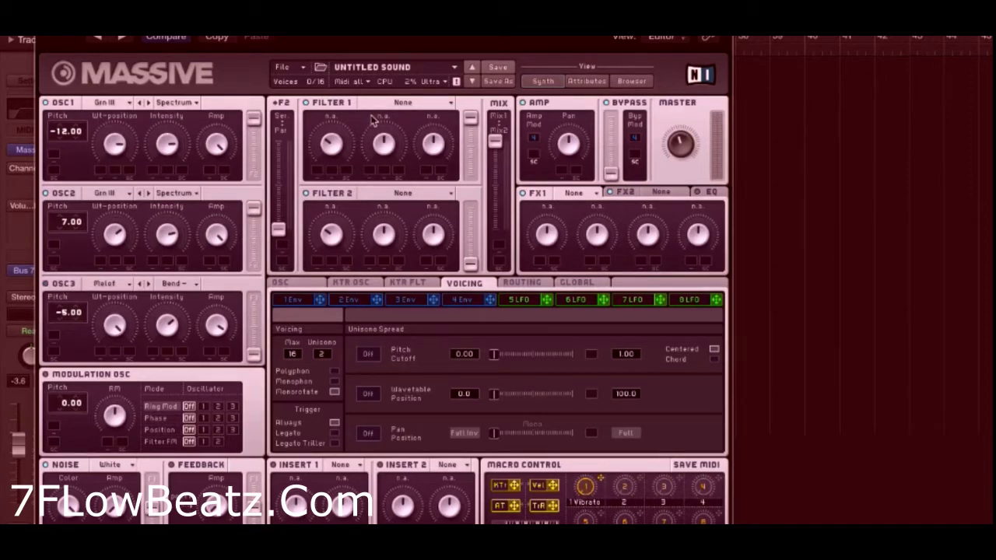
Step: Set Filter 1 to Lowpass 4 and assign envelope 1 to modulate its cutoff over the full range
click(393, 104)
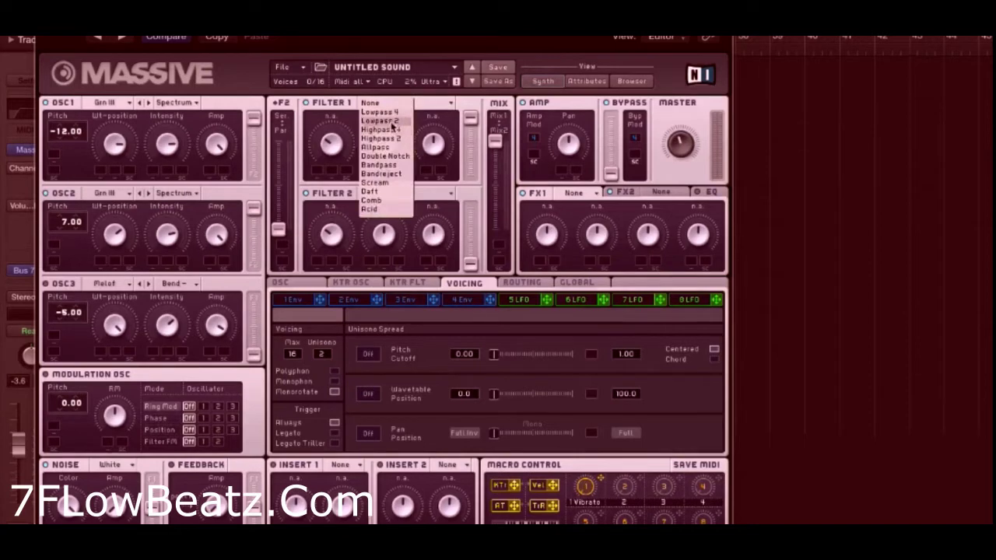
click(393, 113)
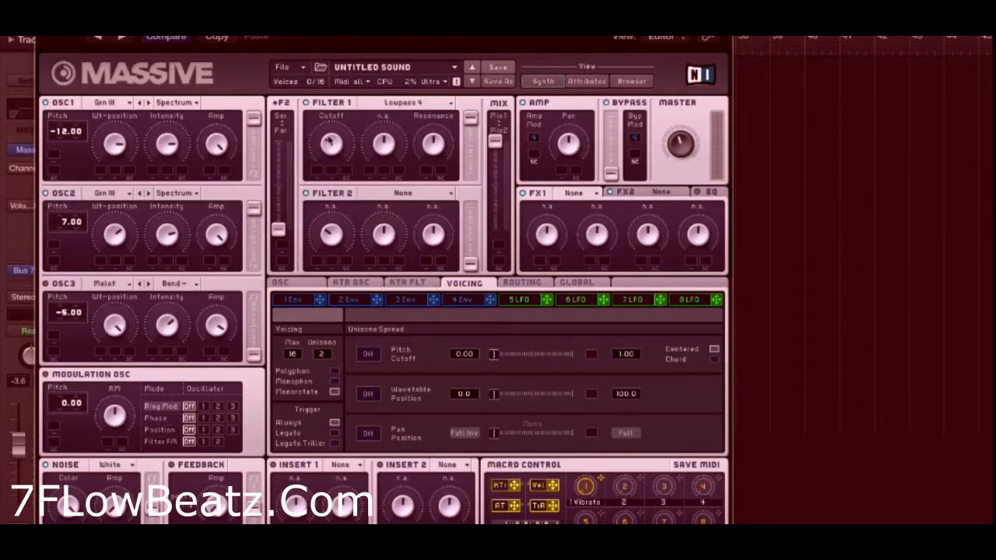
click(319, 304)
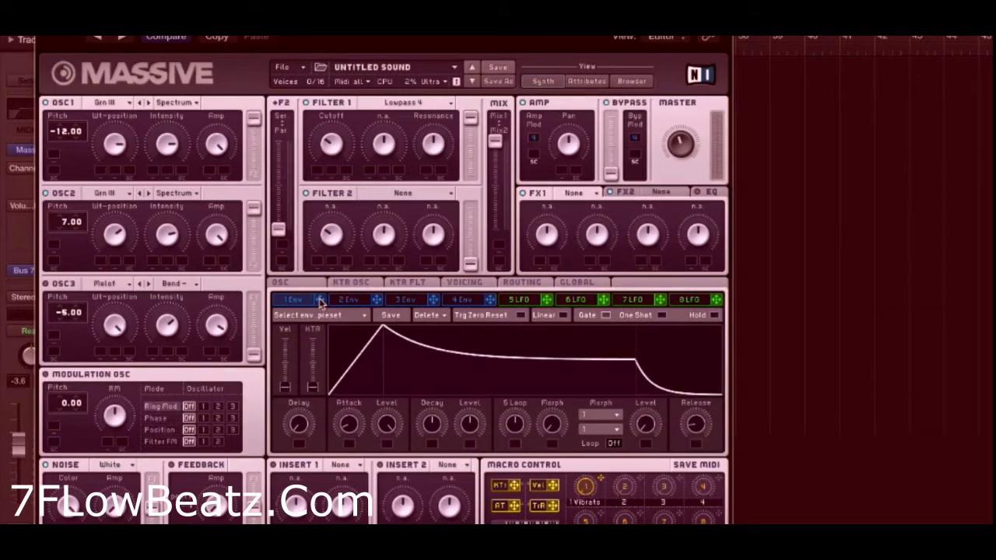
drag(319, 305, 315, 172)
drag(317, 172, 319, 171)
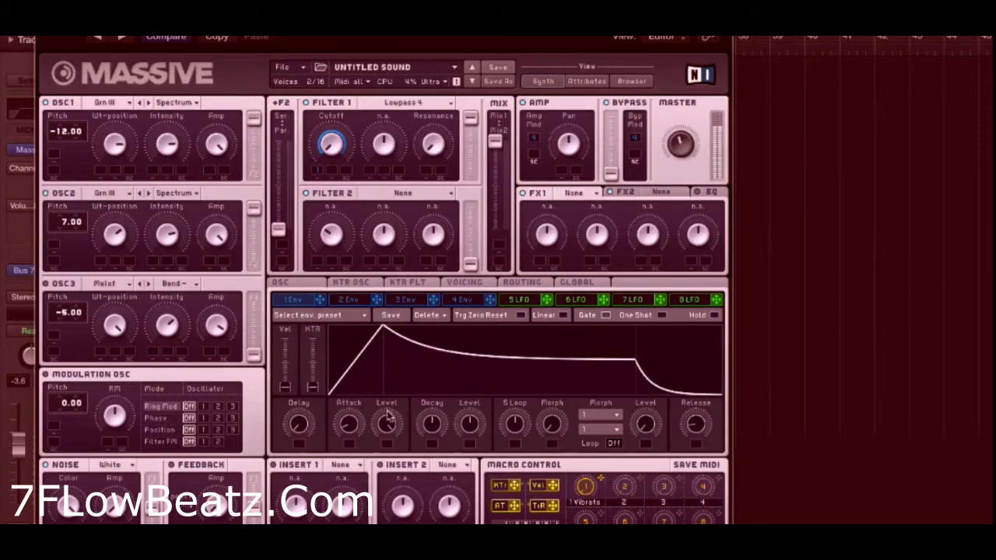
Step: Shape envelope 1 with a short attack, the decay level at minimum and a longer release
drag(351, 427, 348, 430)
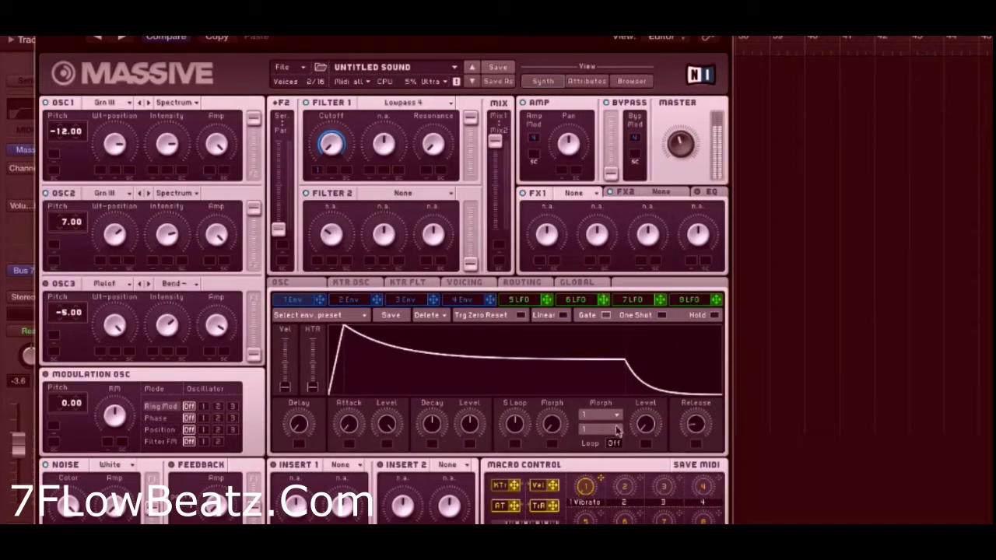
drag(470, 430, 471, 435)
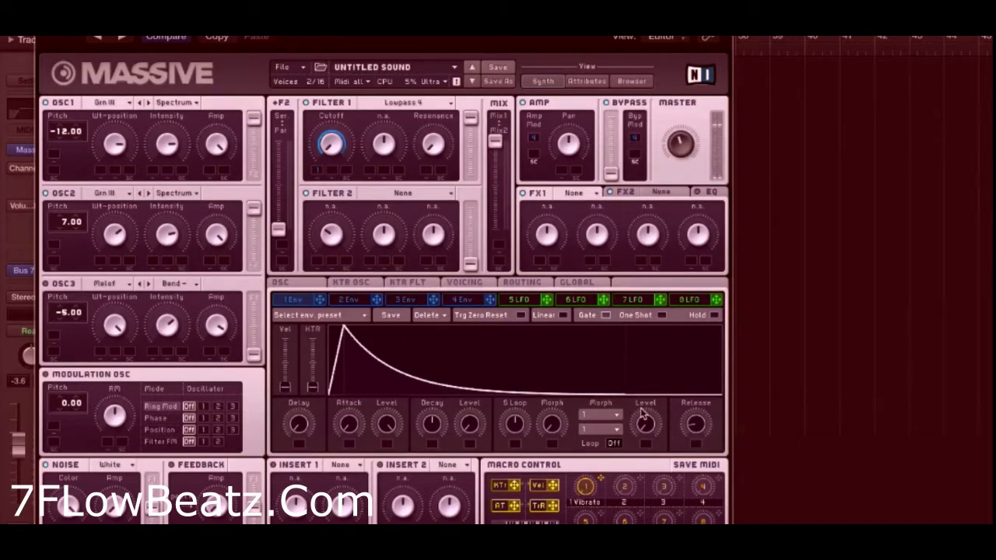
drag(702, 422, 704, 405)
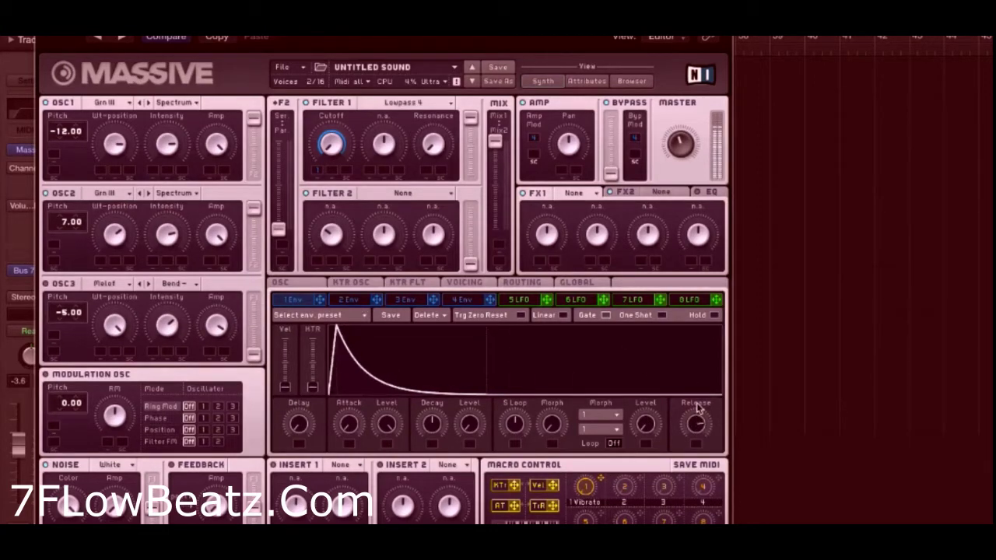
Step: Set Filter 2 to Lowpass 4 with envelope 2 assigned to its cutoff, its output level at full and the filter mix centred
click(352, 302)
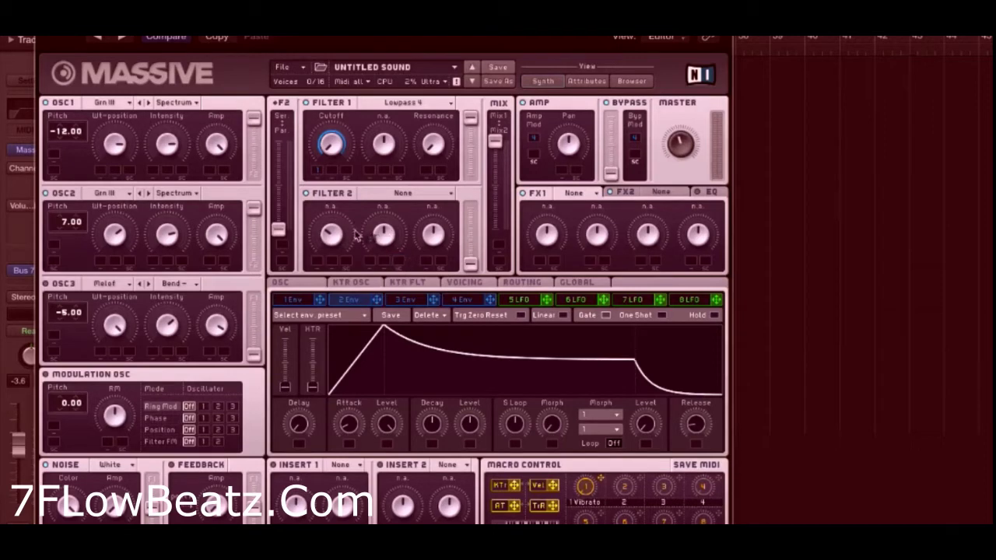
drag(327, 253, 317, 258)
drag(471, 261, 472, 225)
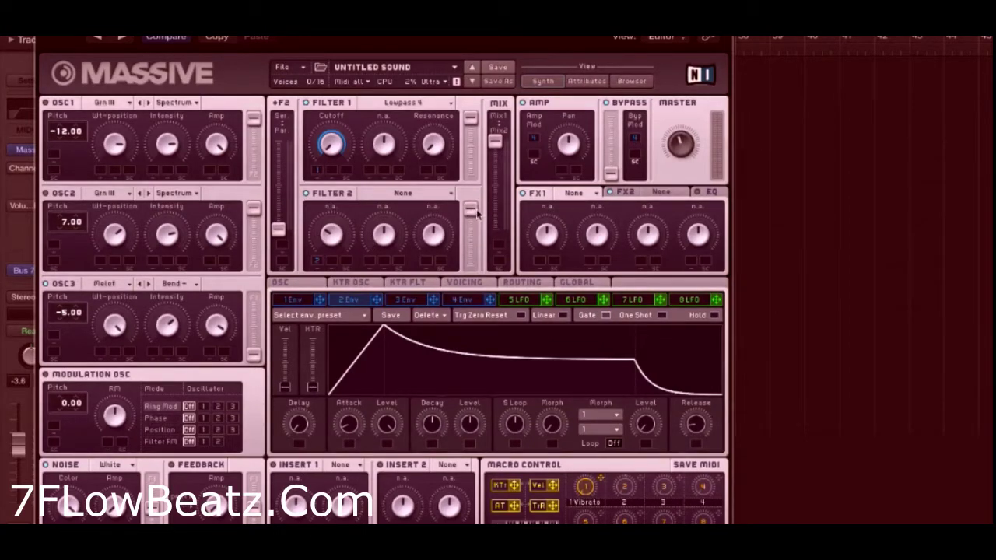
drag(496, 145, 498, 195)
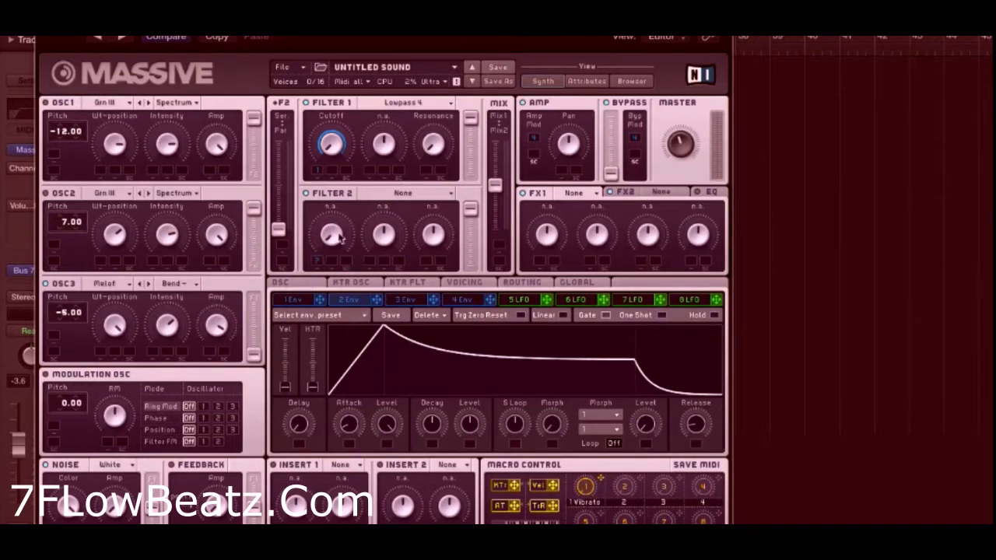
click(398, 190)
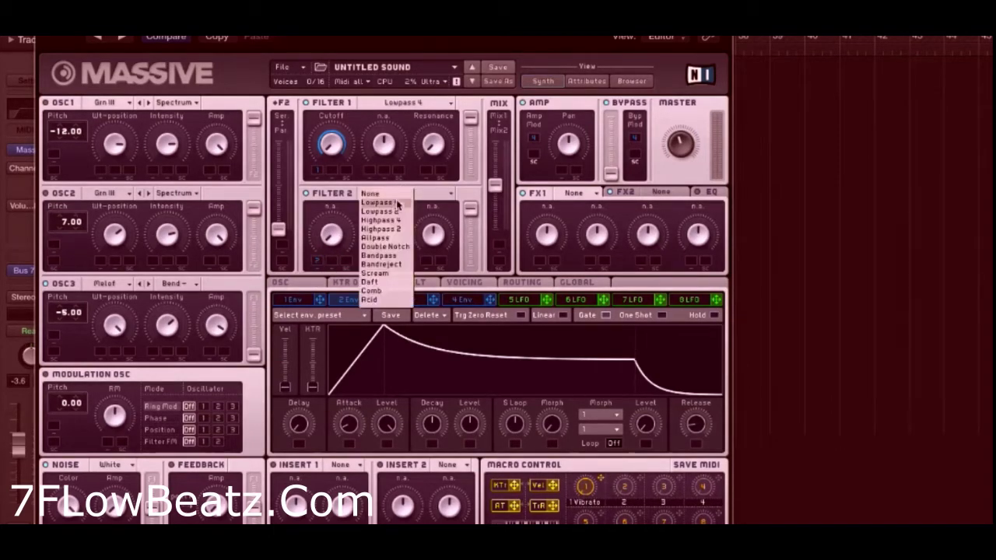
click(398, 204)
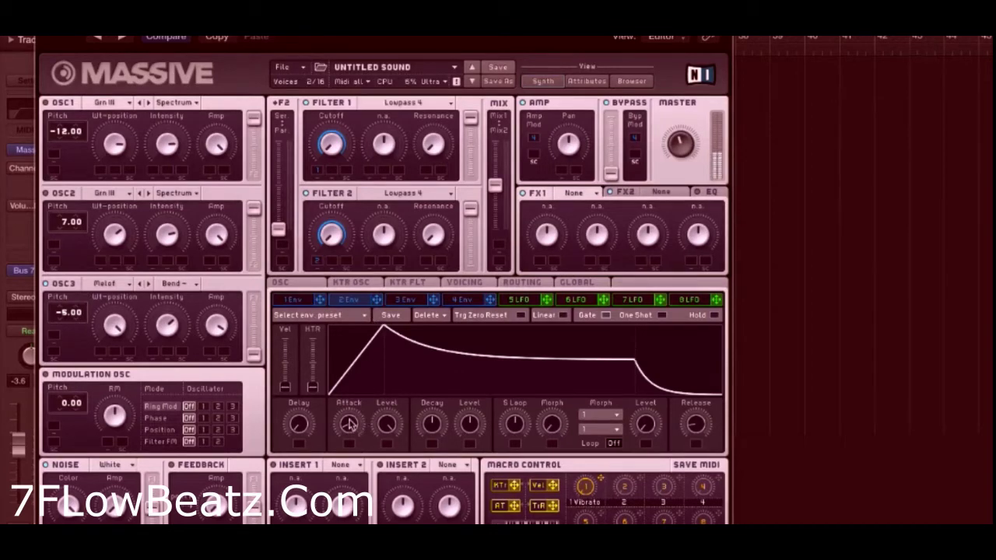
Step: Shape envelope 2 with a short attack, the decay level at minimum and a longer release
drag(349, 424, 348, 439)
drag(471, 430, 471, 451)
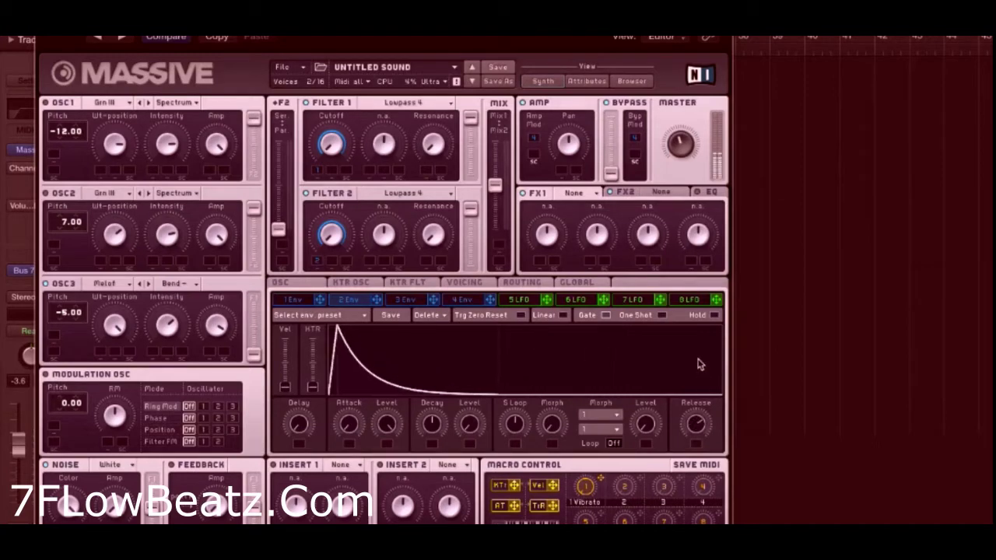
mouse_move(470, 424)
mouse_down()
mouse_move(469, 380)
mouse_move(473, 429)
mouse_up()
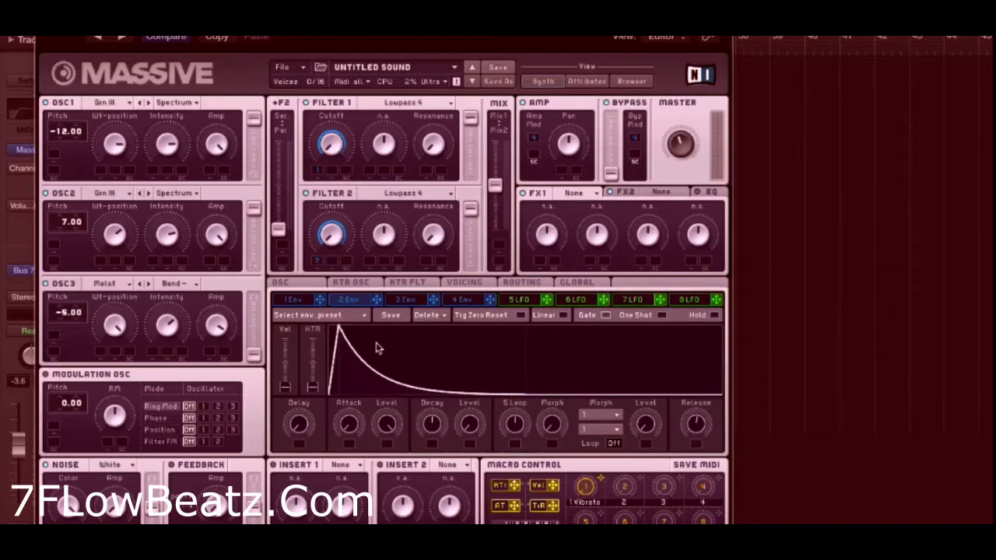
Step: Raise envelope 1's decay level slightly above minimum
click(291, 300)
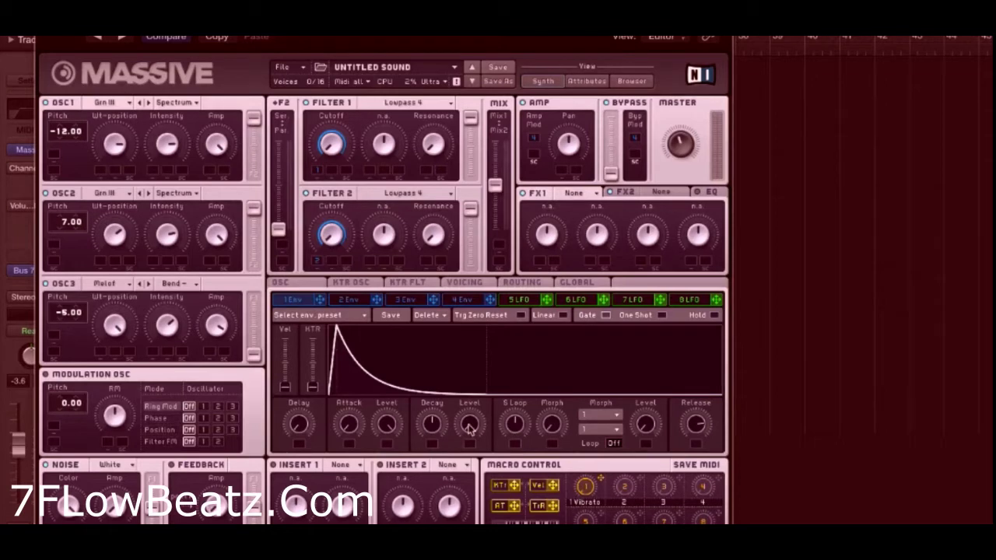
mouse_move(469, 427)
mouse_down()
mouse_move(472, 406)
mouse_move(471, 420)
mouse_up()
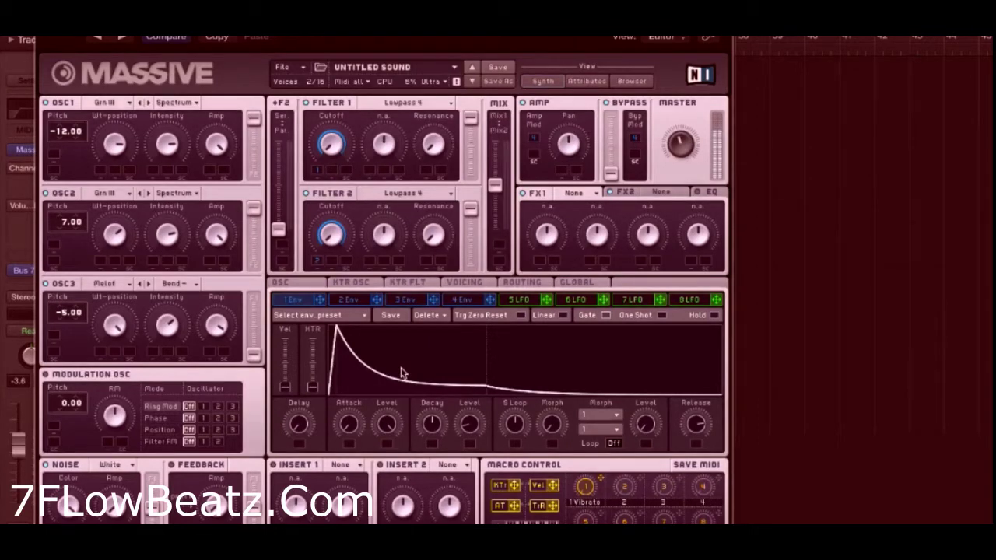
Step: Lengthen envelope 2's attack to a moderately slow rise
click(348, 300)
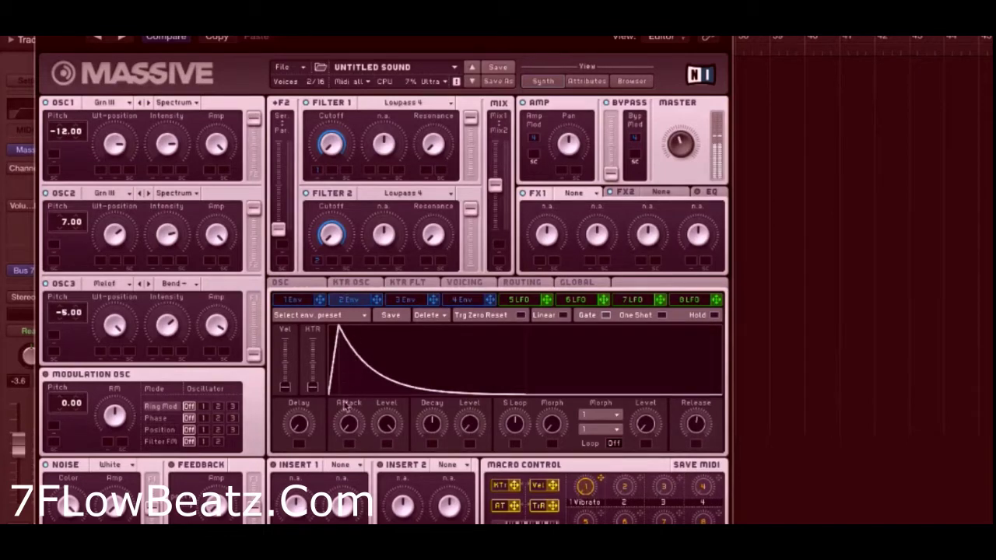
drag(350, 433, 351, 406)
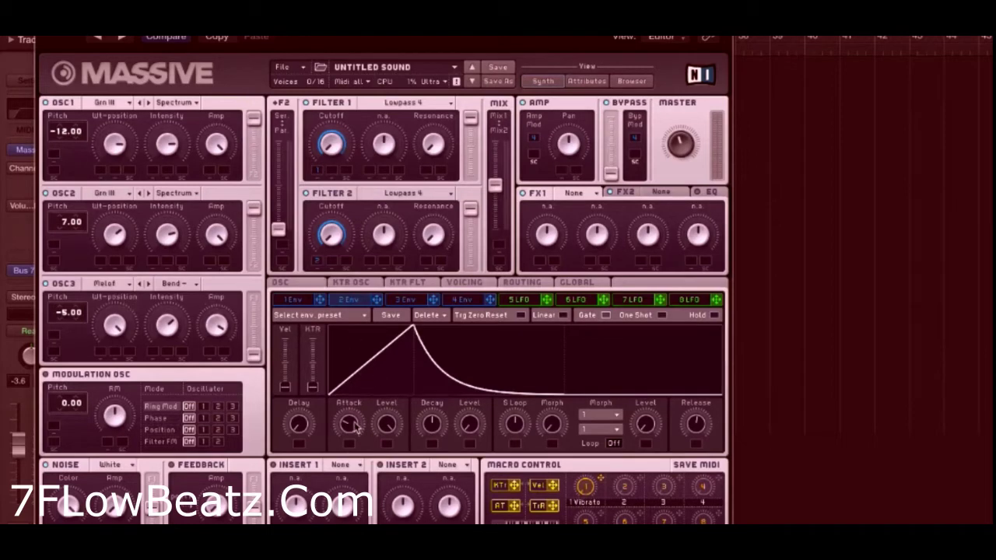
drag(350, 430, 352, 437)
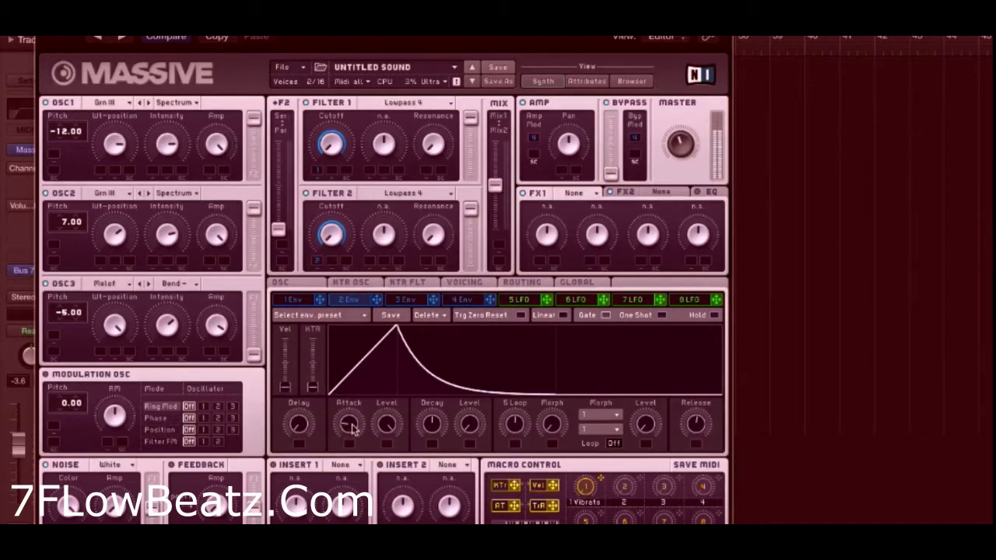
drag(350, 426, 351, 455)
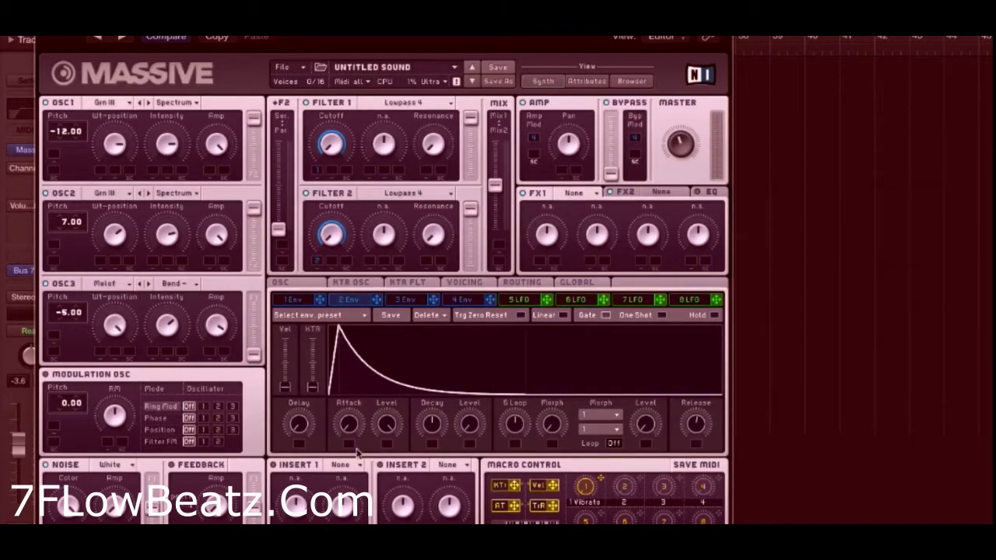
drag(348, 424, 348, 403)
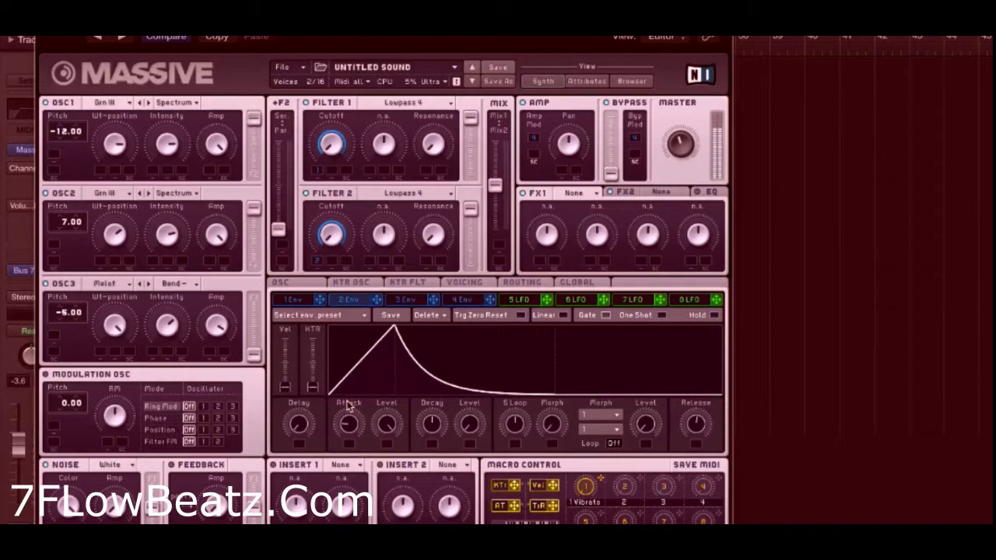
drag(348, 404, 354, 424)
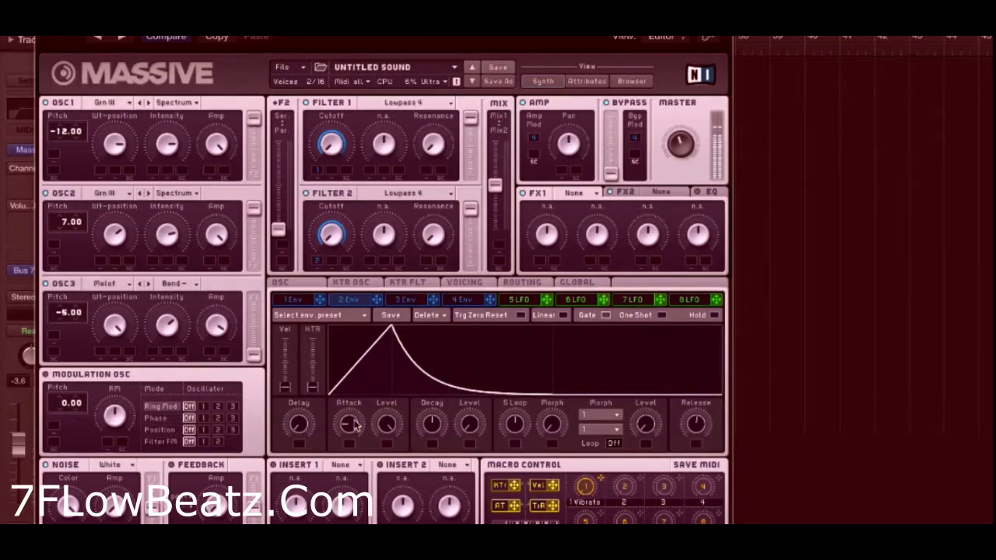
Step: Shorten envelope 2's decay slightly, raise its decay level a little above minimum and lengthen its release
drag(433, 424, 433, 429)
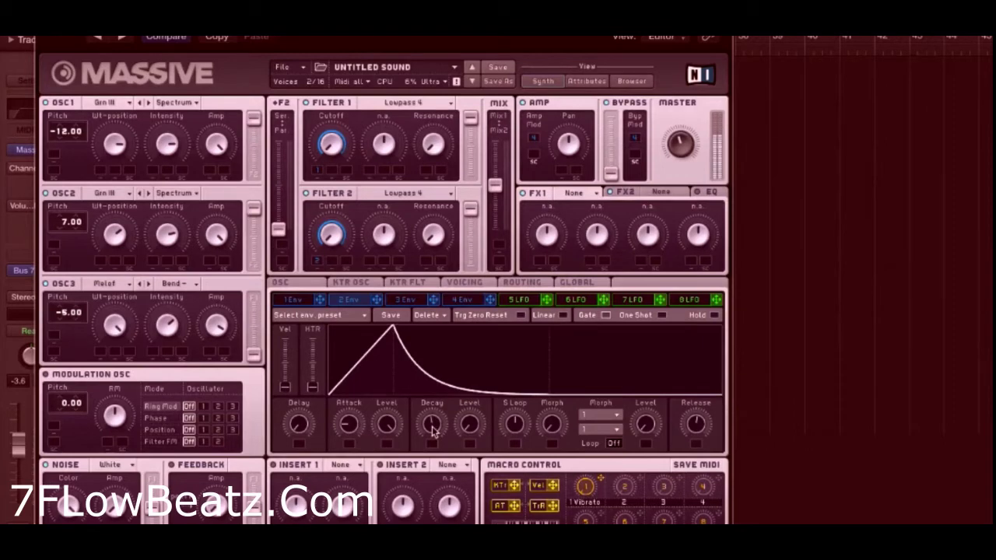
drag(471, 426, 472, 415)
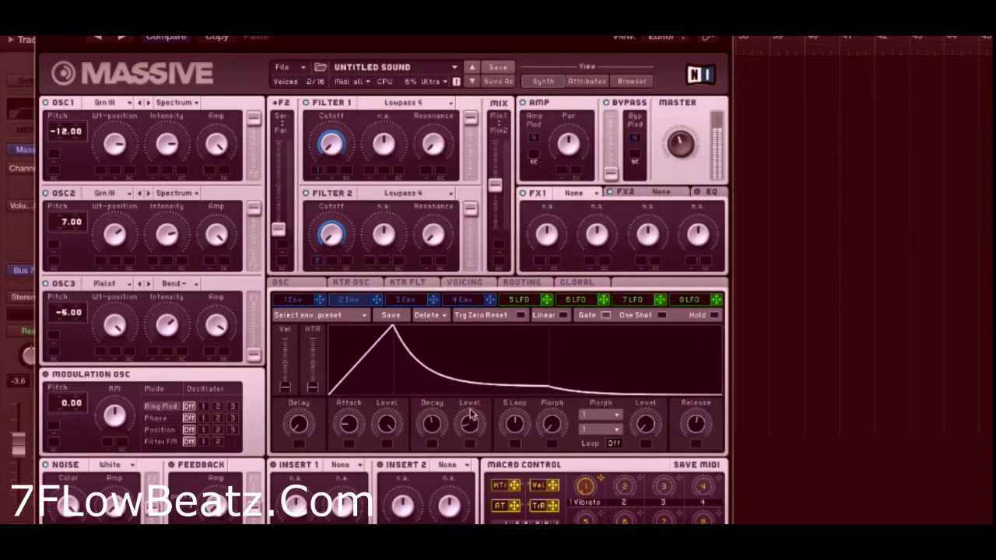
drag(692, 436, 695, 414)
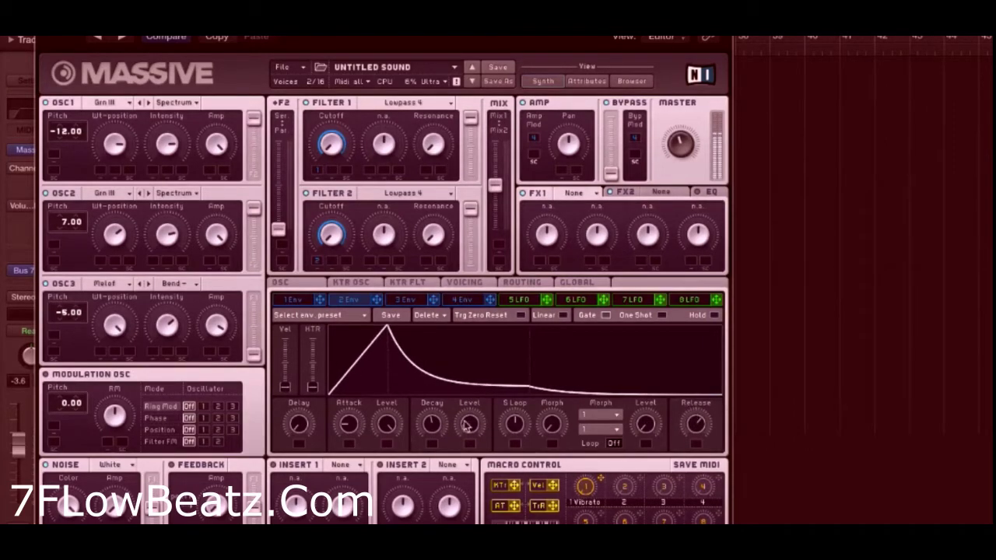
drag(467, 426, 465, 420)
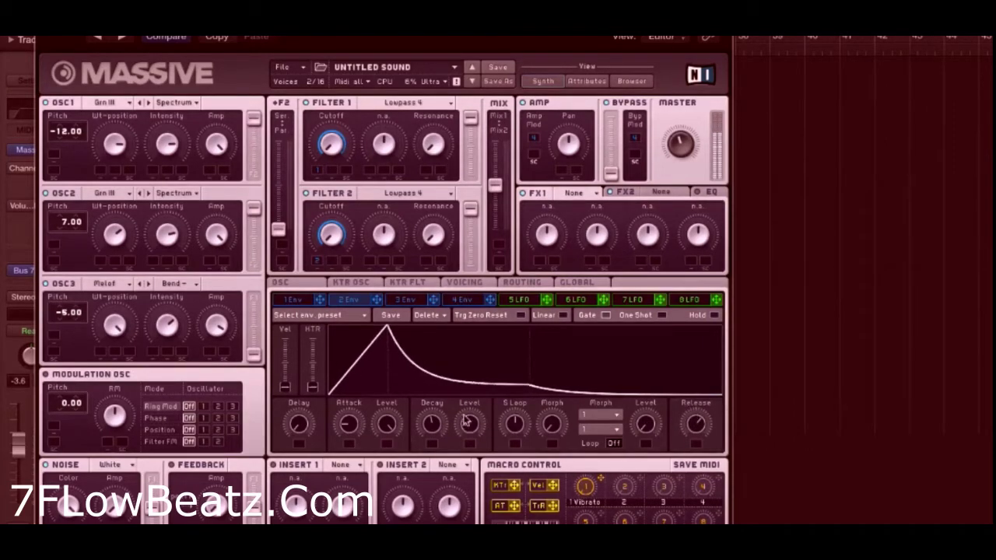
Step: Shape envelope 4 with a short attack, a low decay level and a longer release
click(464, 301)
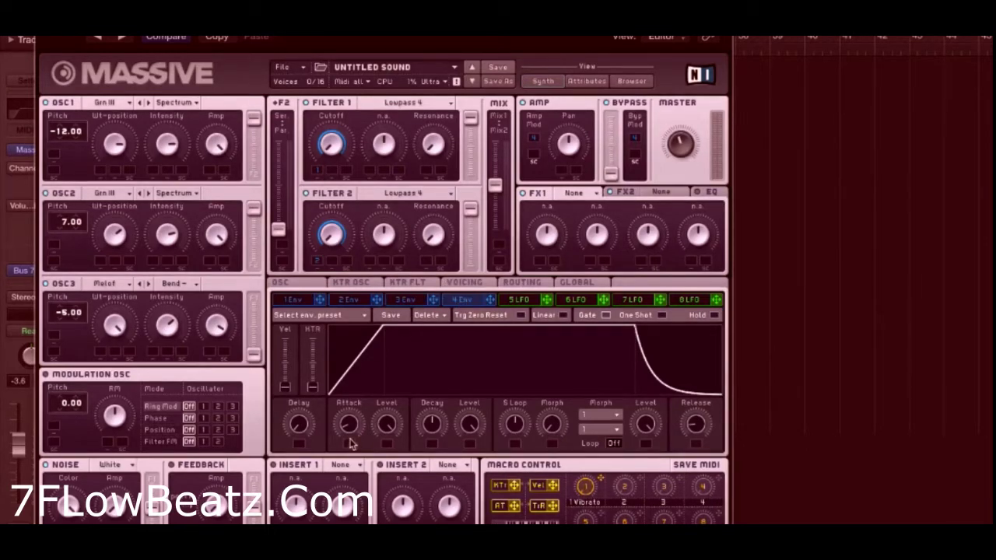
drag(348, 426, 352, 453)
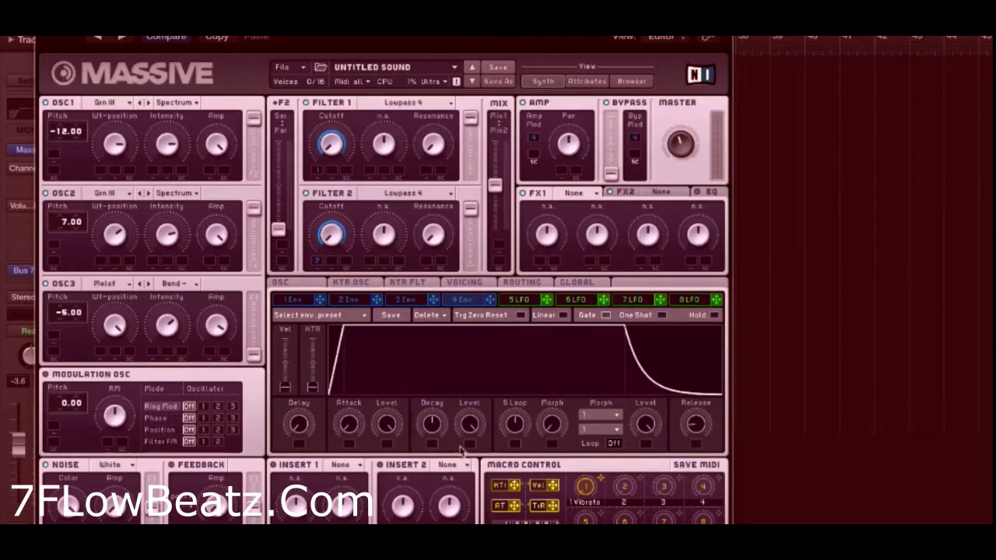
drag(469, 427, 469, 466)
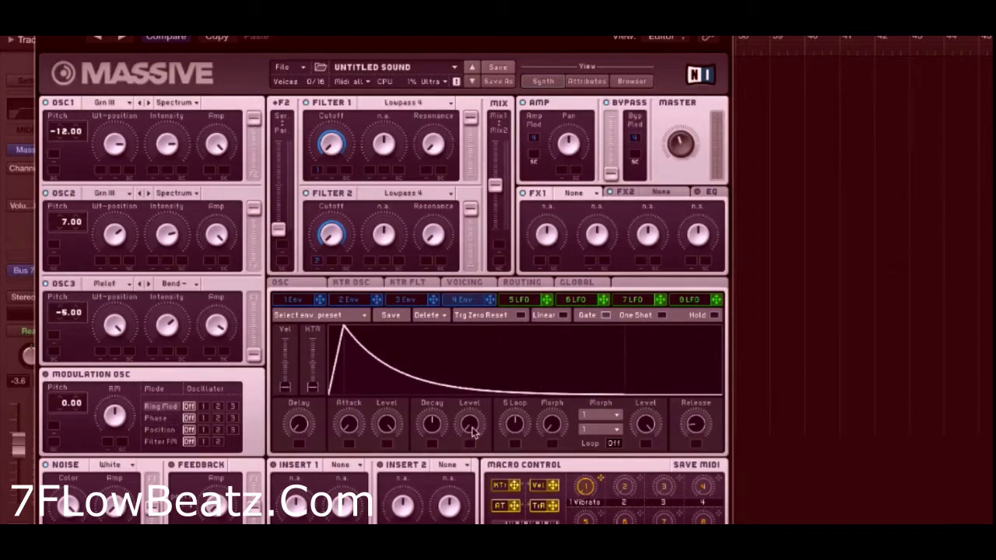
drag(474, 431, 476, 408)
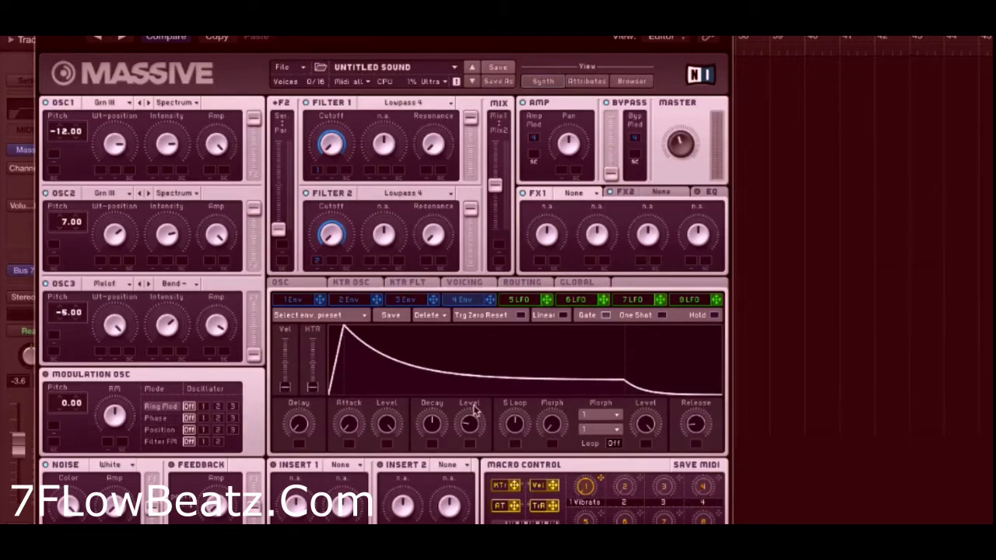
mouse_move(694, 430)
mouse_down()
mouse_move(696, 379)
mouse_move(700, 419)
mouse_up()
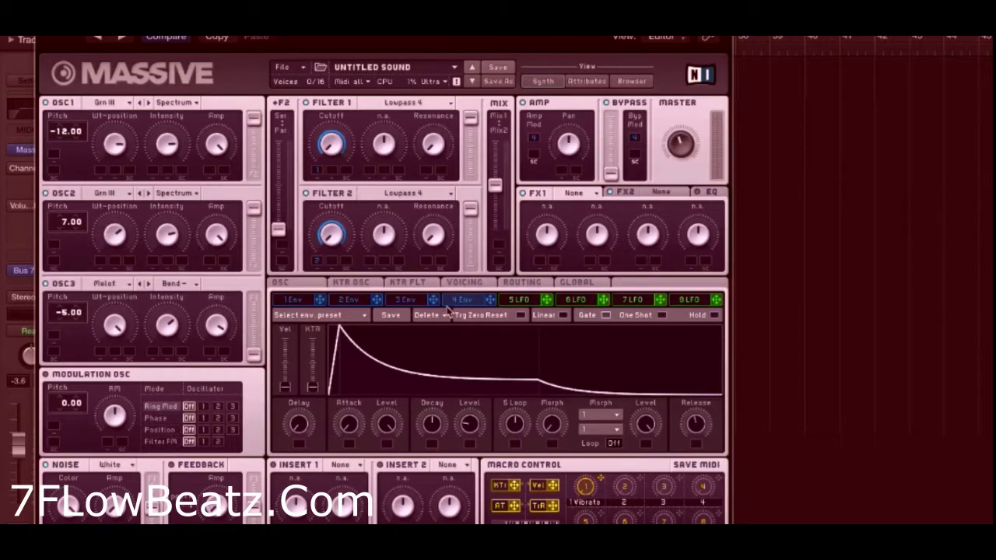
Step: Turn on the unison spread for pitch cutoff and pan position, setting each to about a quarter of its range
click(472, 284)
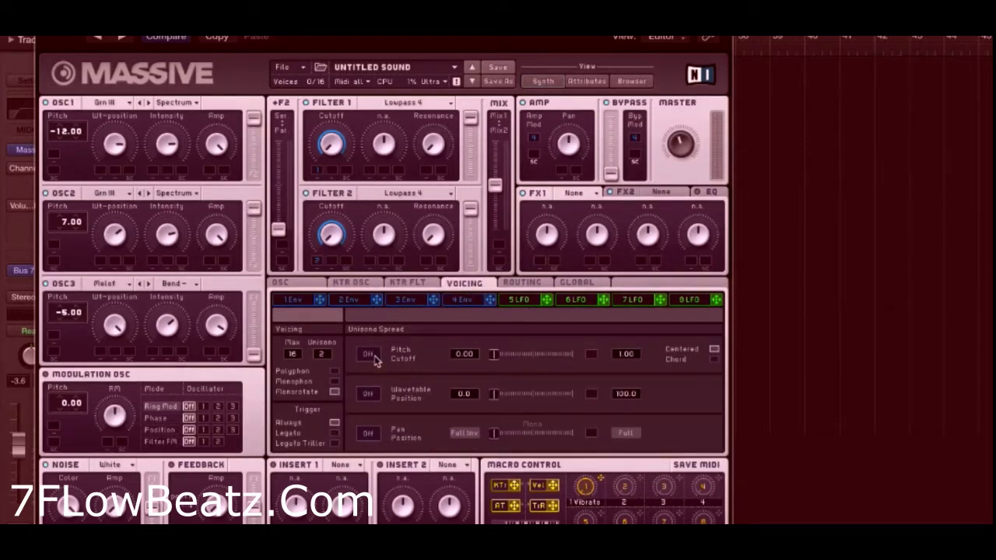
click(368, 355)
drag(495, 358, 515, 361)
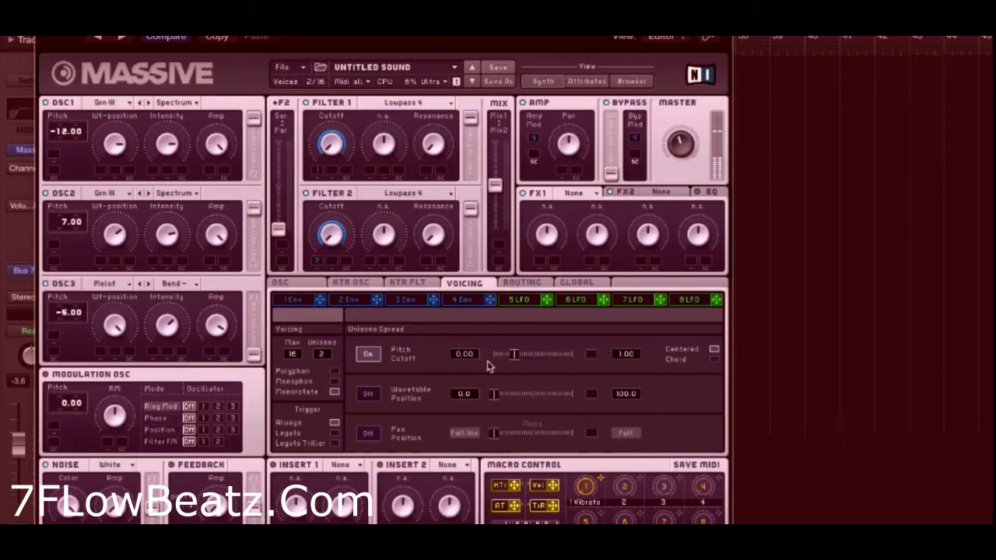
click(368, 433)
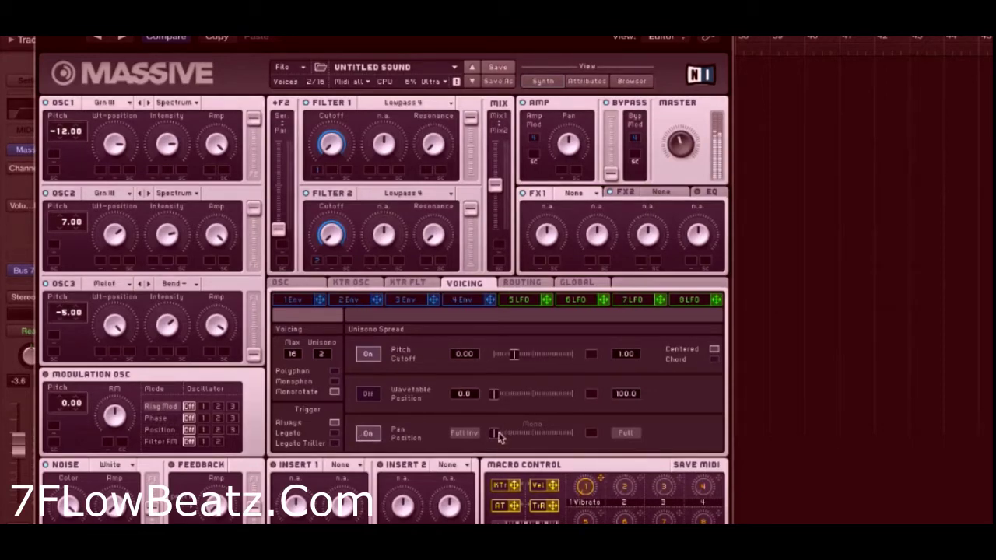
drag(523, 434, 518, 436)
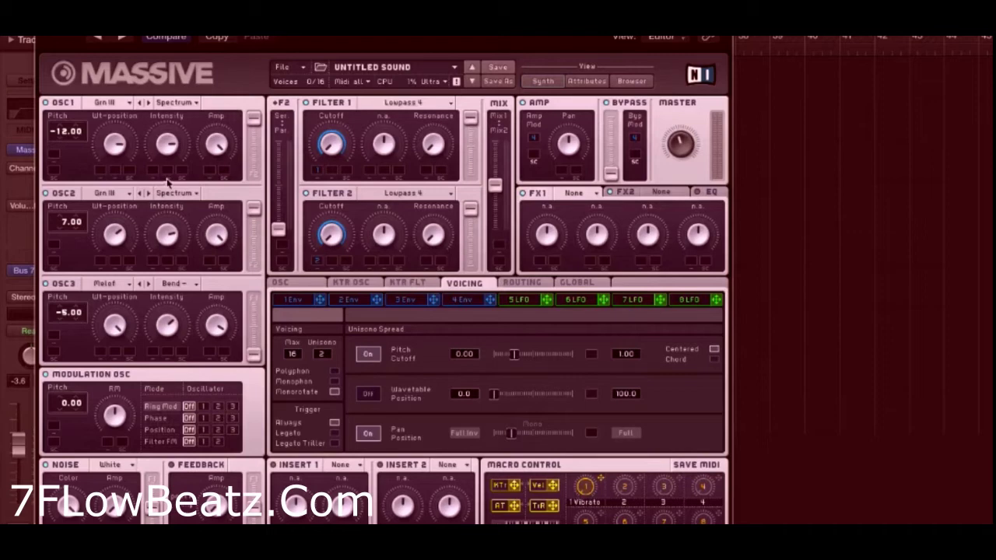
Step: Set the modulation oscillator to pitch 12.00, with ring mod on oscillator 2 and a reduced amount of phase modulation on oscillator 1
click(219, 406)
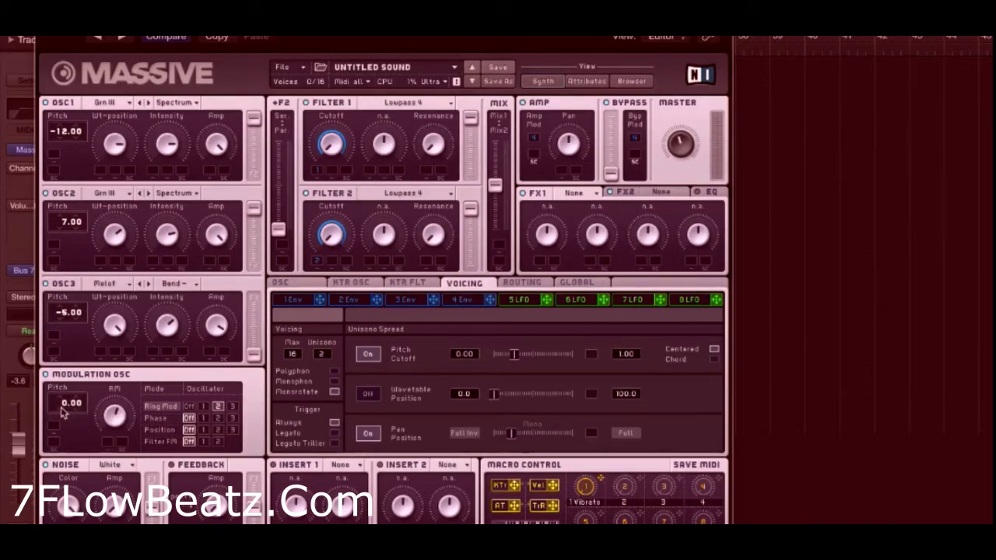
drag(68, 395, 70, 390)
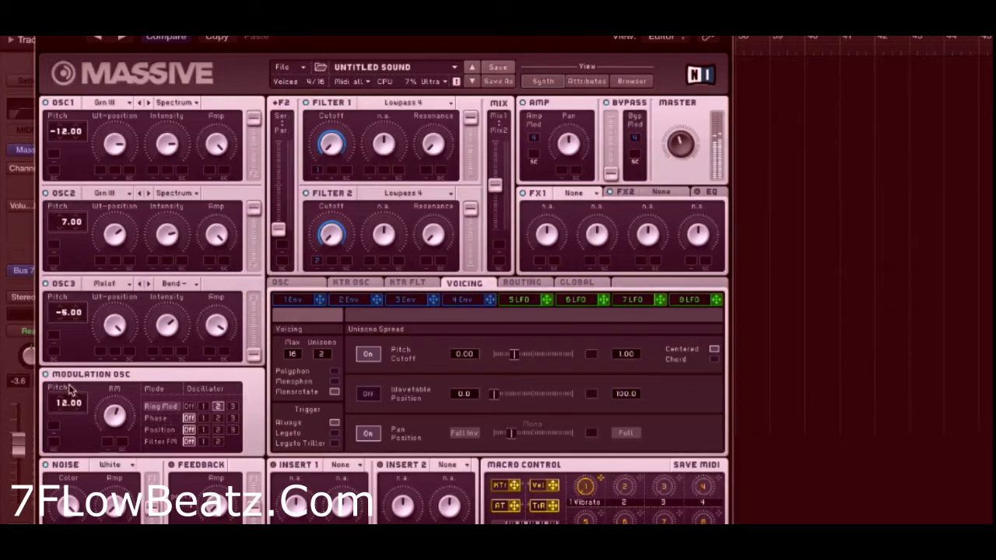
click(158, 418)
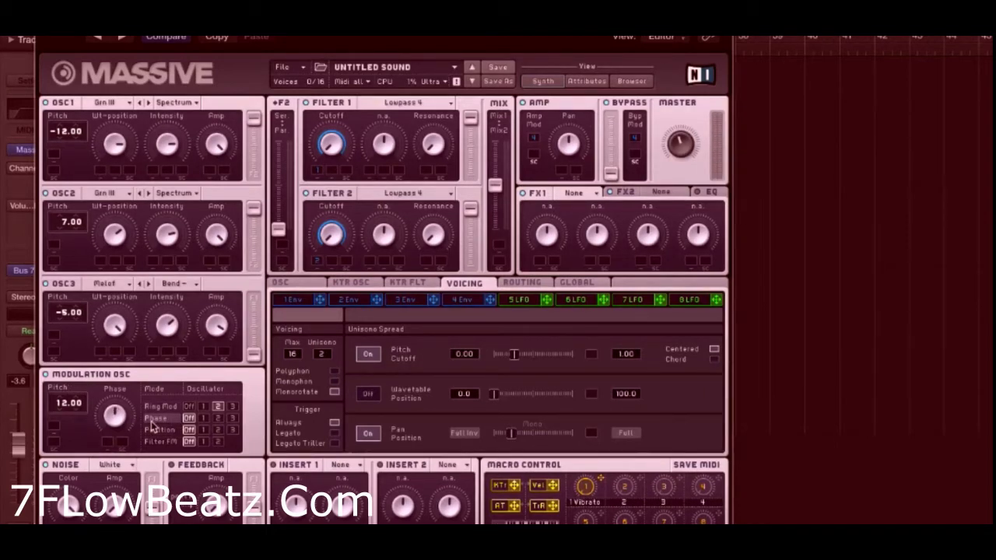
click(202, 418)
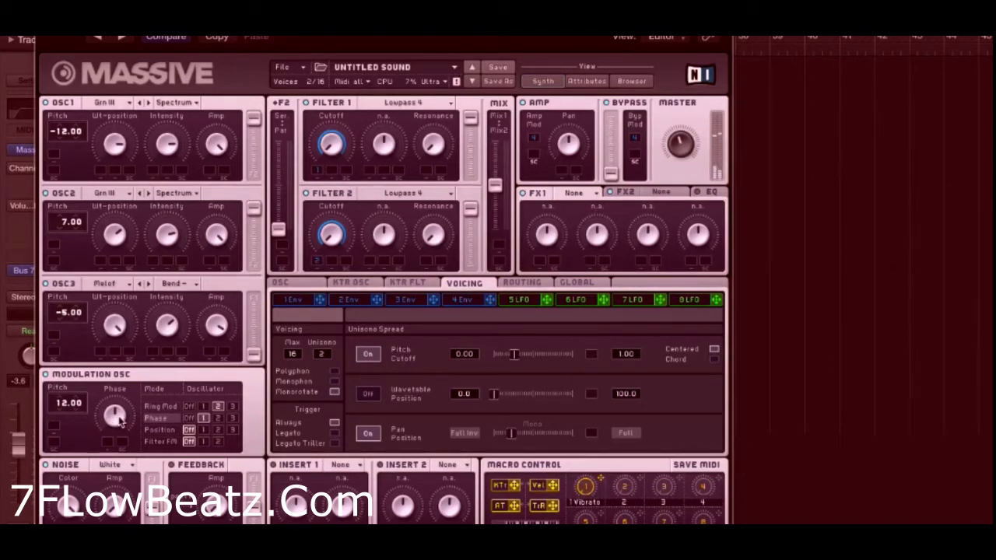
drag(118, 420, 118, 461)
Step: Load the S Shaper in Insert 1 with a low dry/wet amount
click(281, 284)
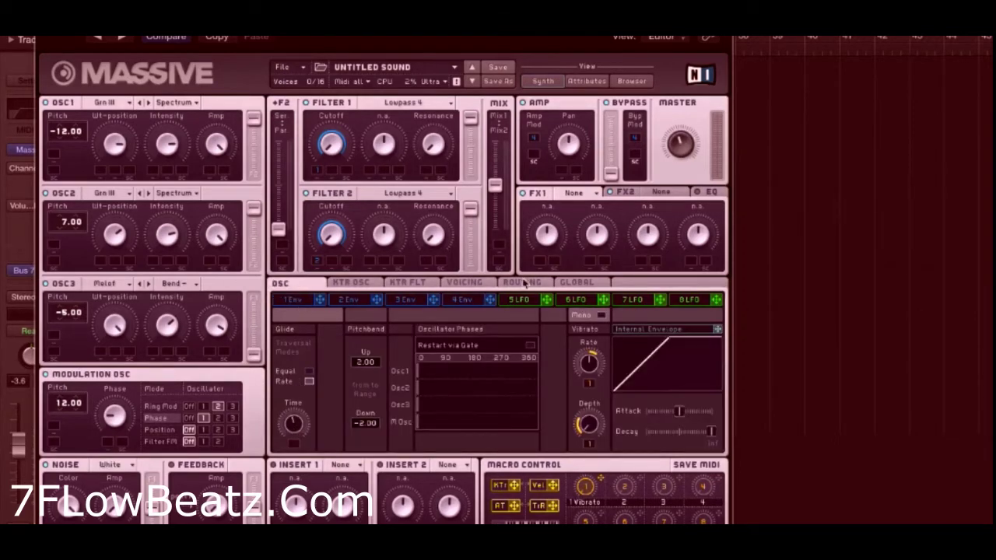
click(466, 284)
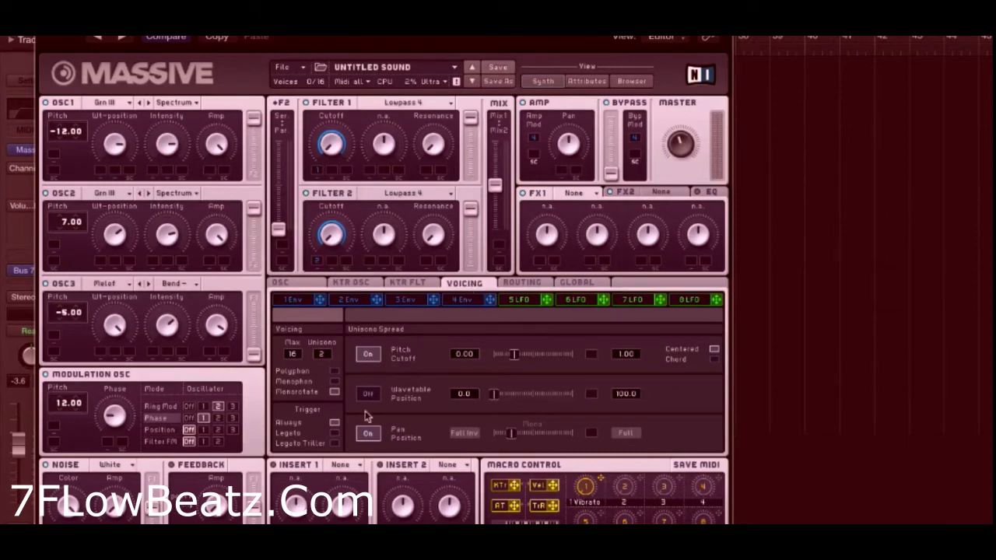
click(340, 465)
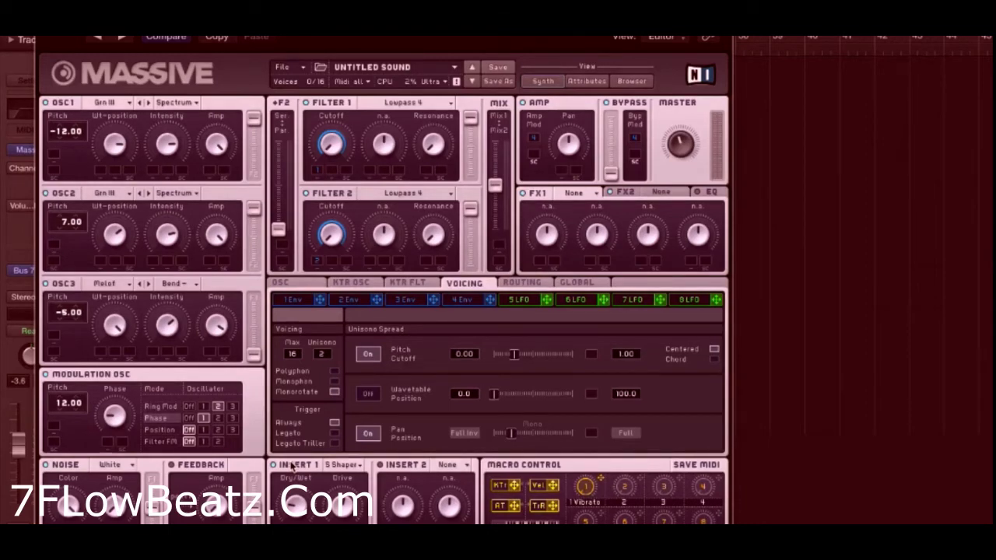
Step: Load the Dimension Expander in FX1 and lower its dry/wet and size
click(573, 194)
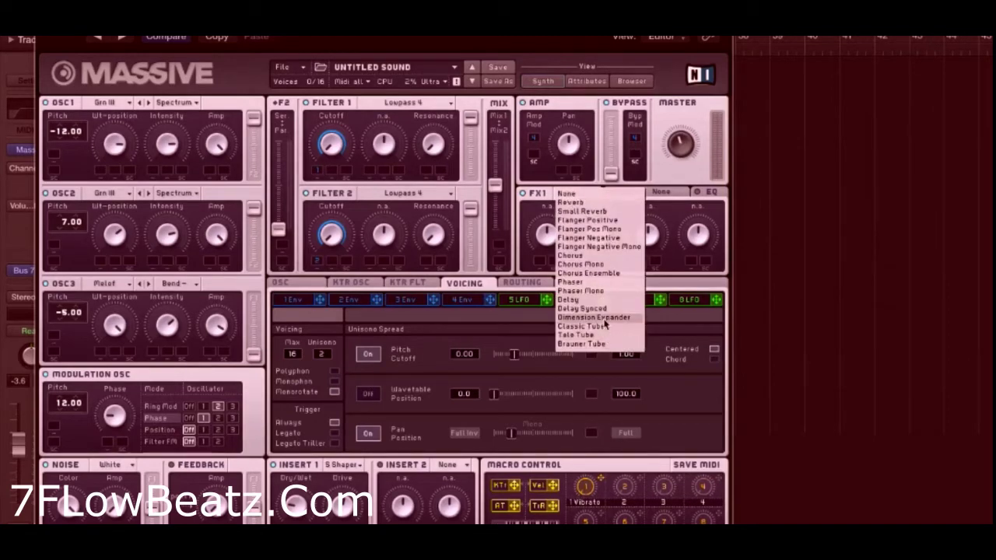
click(603, 318)
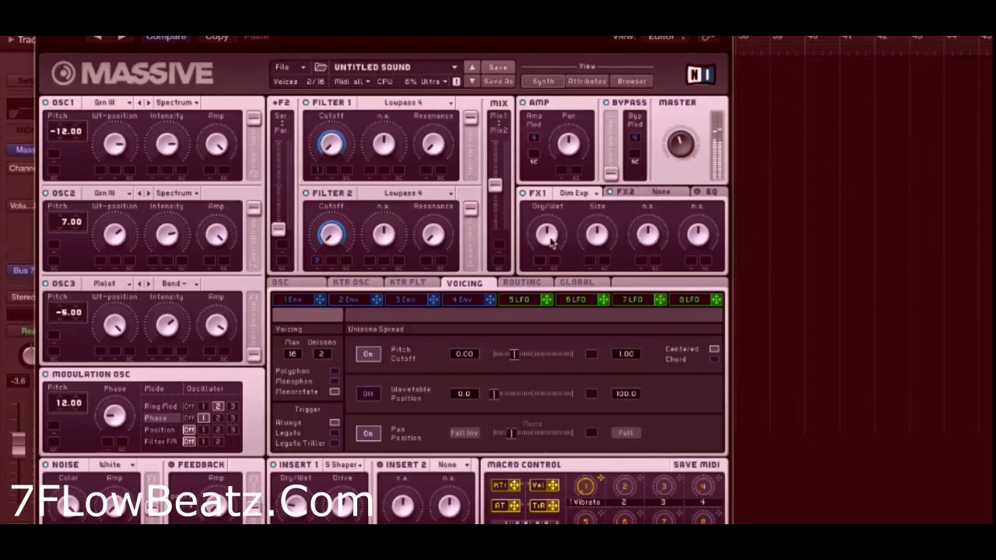
drag(548, 237, 548, 270)
drag(585, 241, 591, 280)
Step: Load the Chorus in FX2 with its dry/wet and depth reduced
click(661, 198)
click(666, 199)
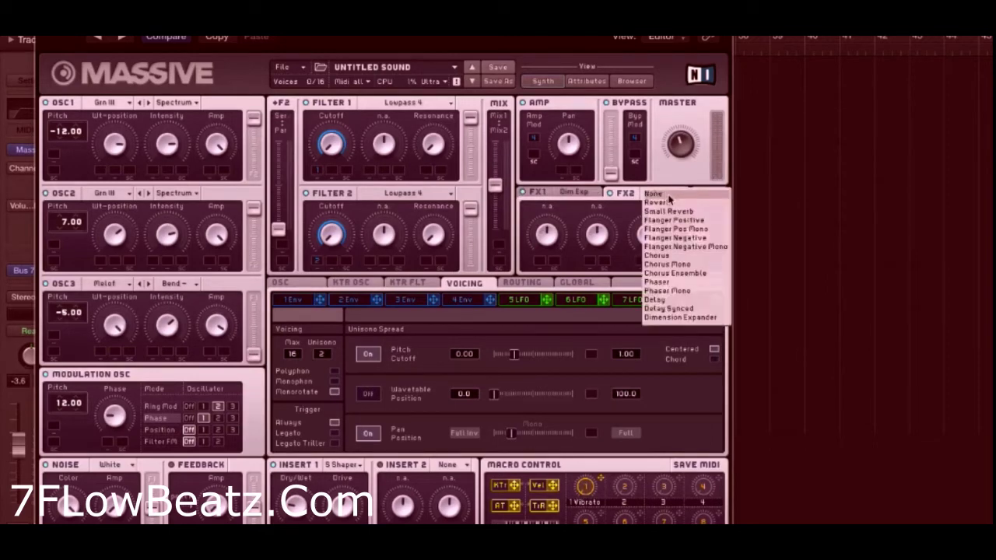
click(681, 257)
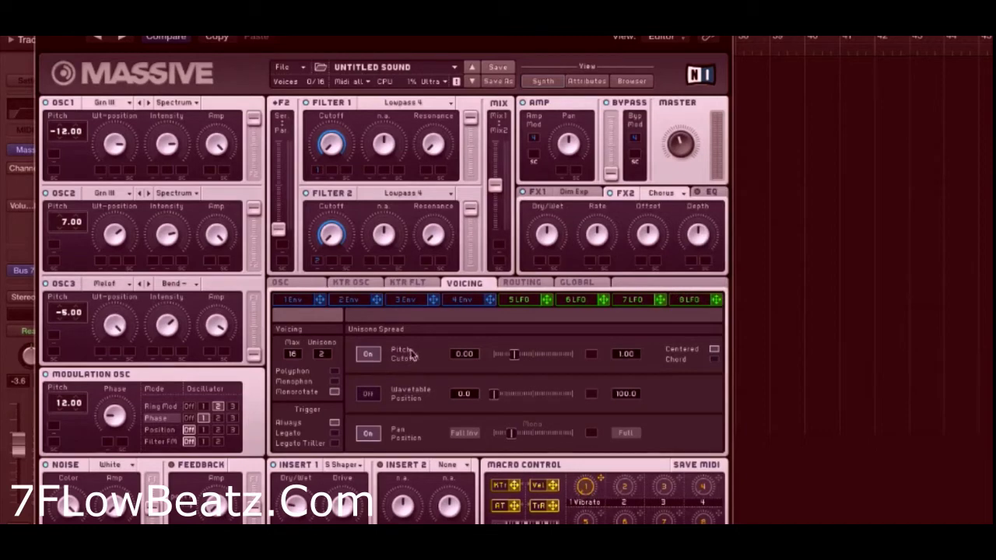
drag(545, 234, 546, 250)
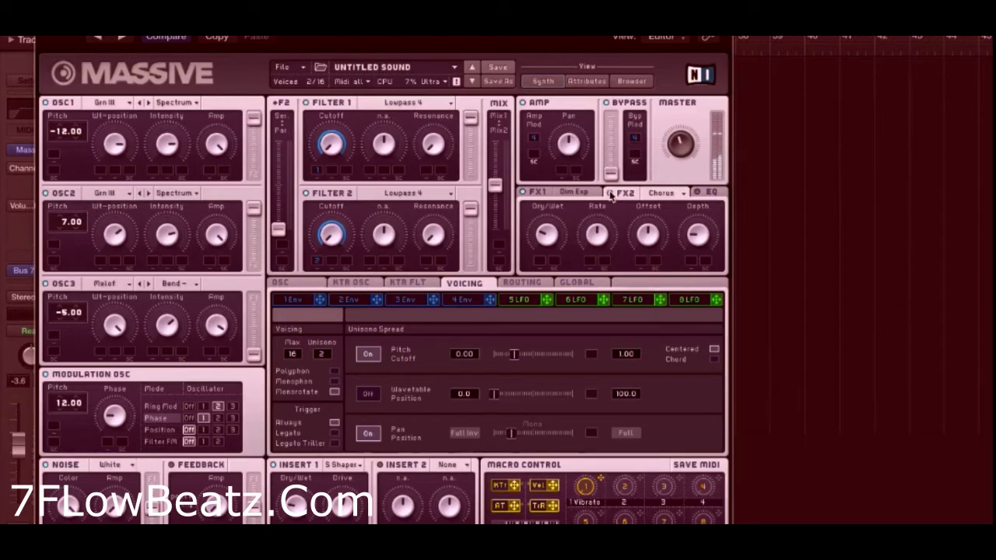
Step: Switch on the EQ with boost, frequency and high shelf slightly raised, and move the plug-in window up to expose its lower section
click(705, 194)
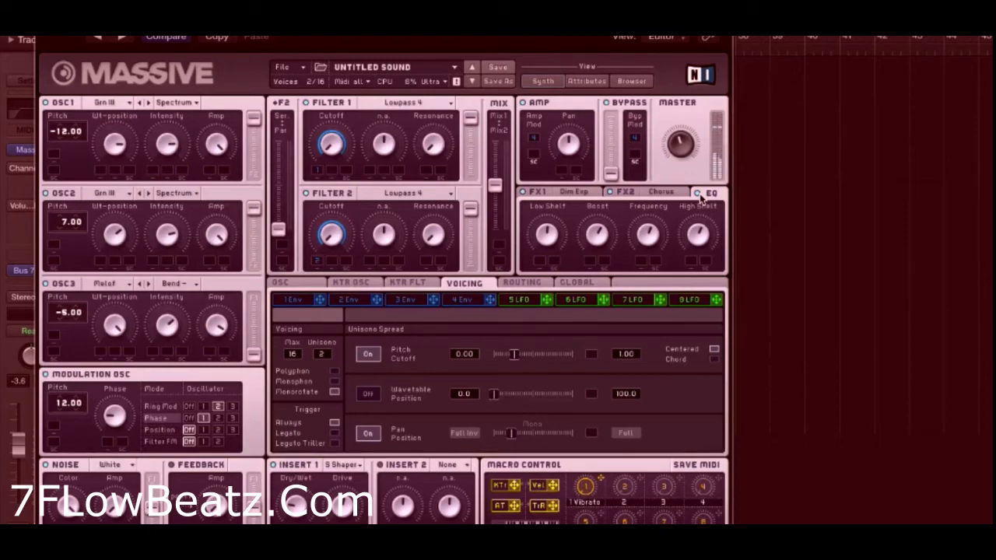
click(697, 194)
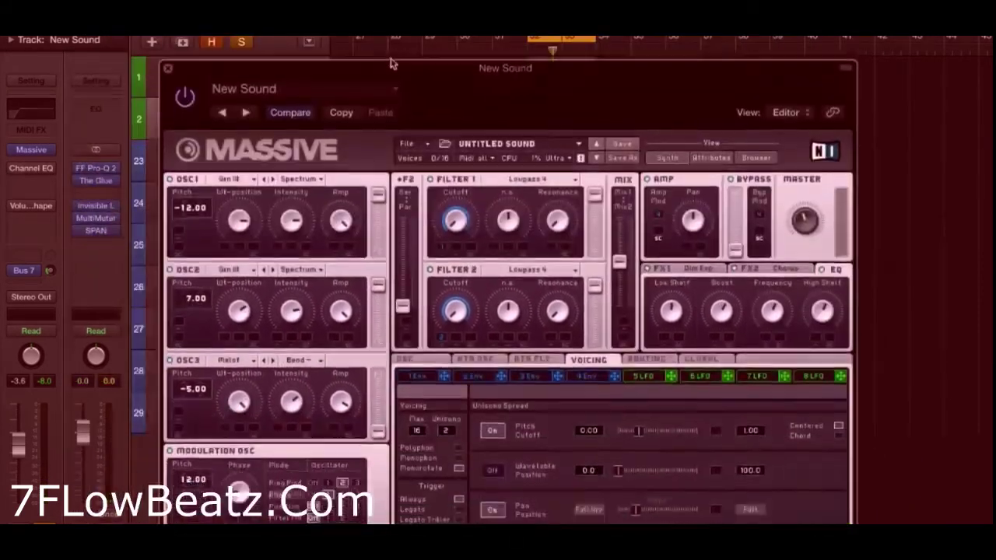
drag(391, 64, 408, 0)
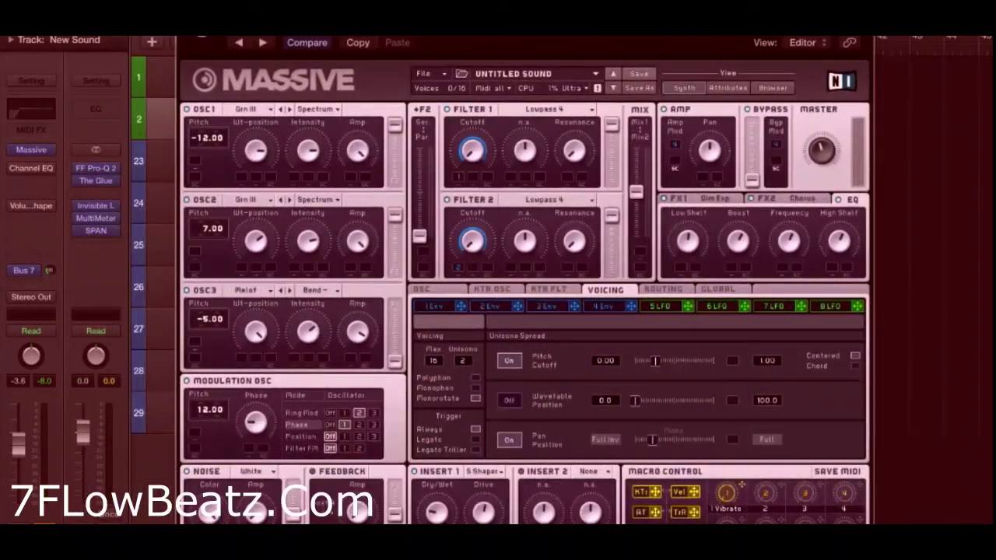
drag(373, 40, 409, 0)
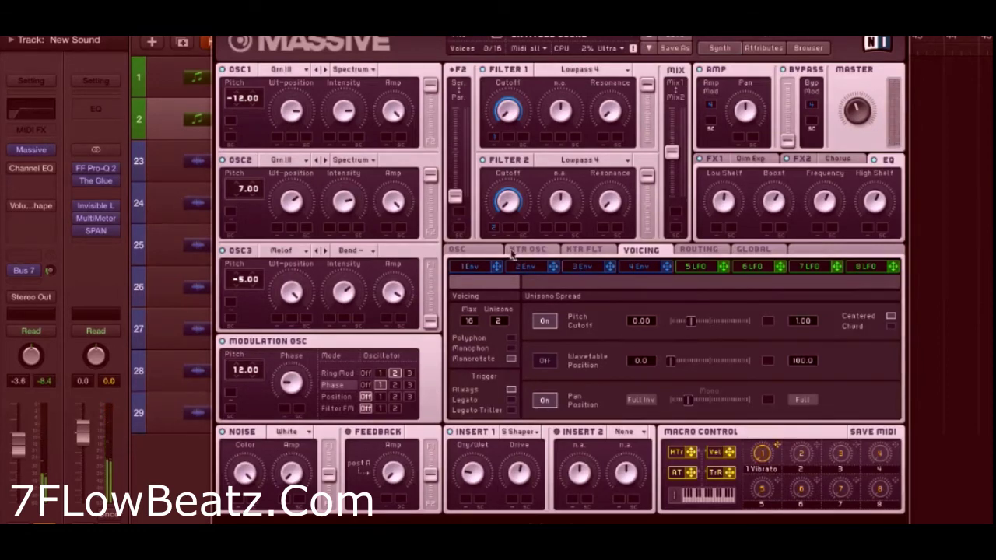
Step: Review envelope 1 and lower envelope 2's decay level to its minimum
click(477, 269)
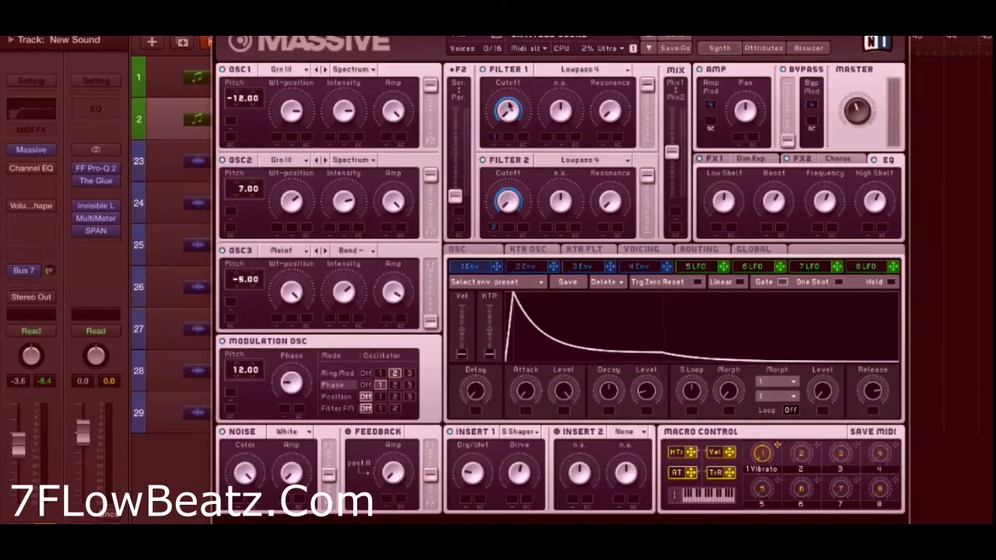
click(528, 267)
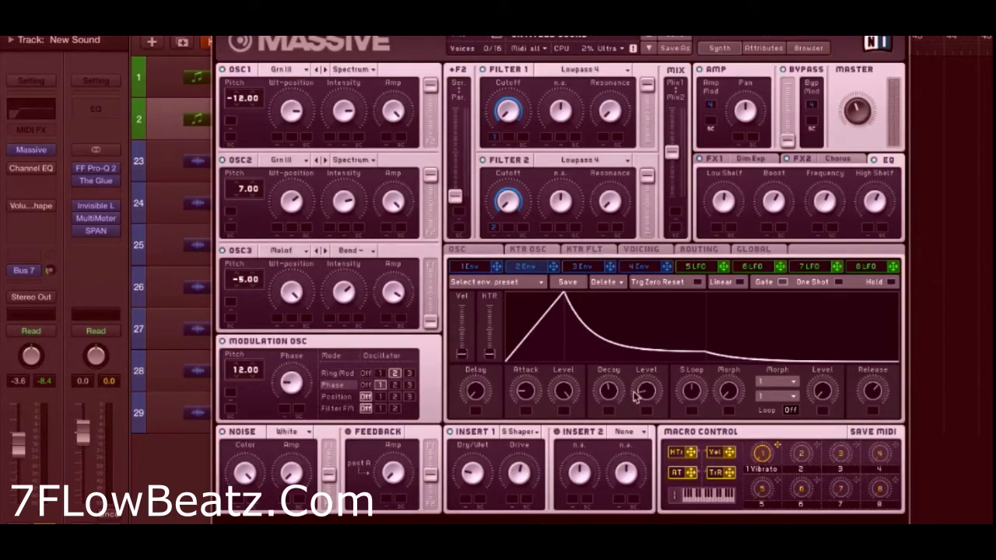
drag(645, 394, 645, 402)
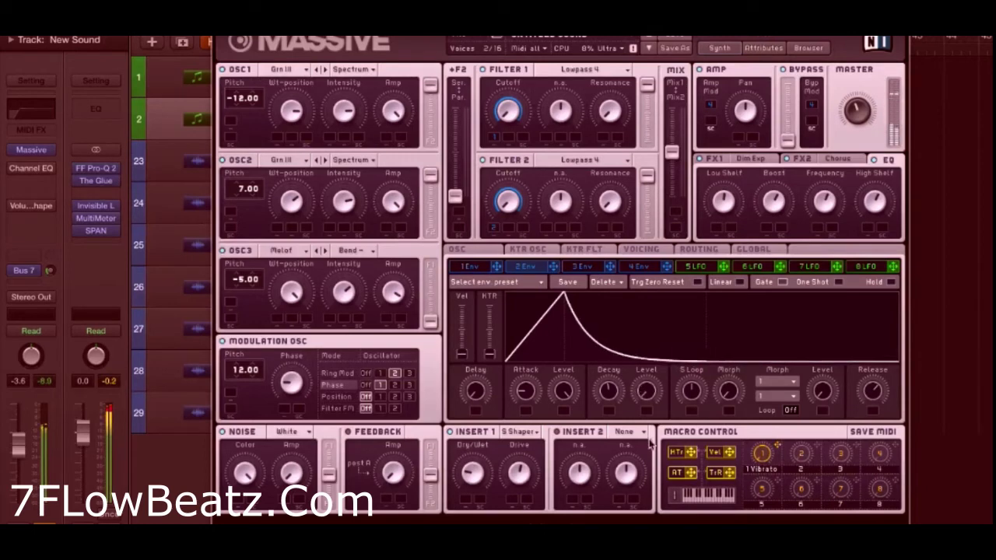
Step: Bring envelope 1's decay level down to just above its minimum
click(471, 266)
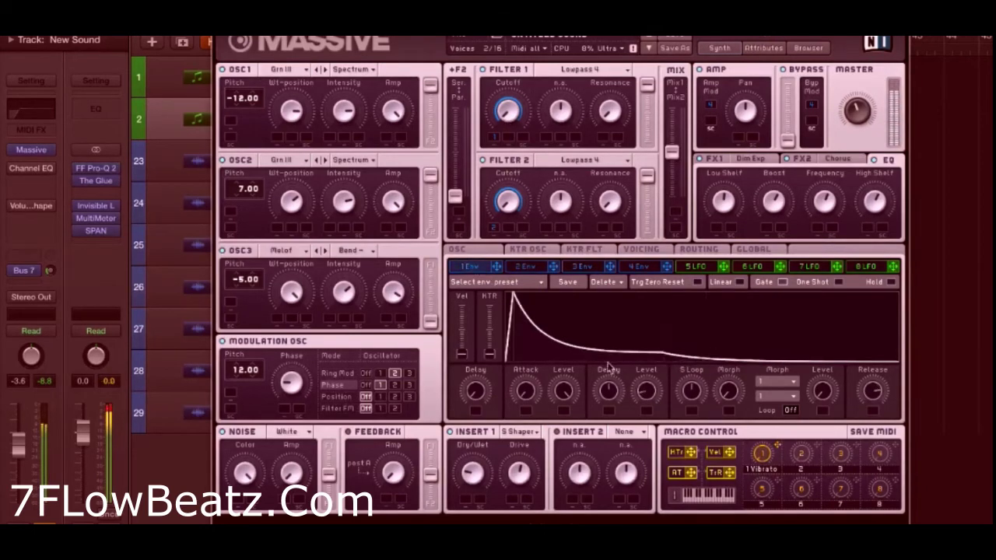
drag(650, 393, 650, 401)
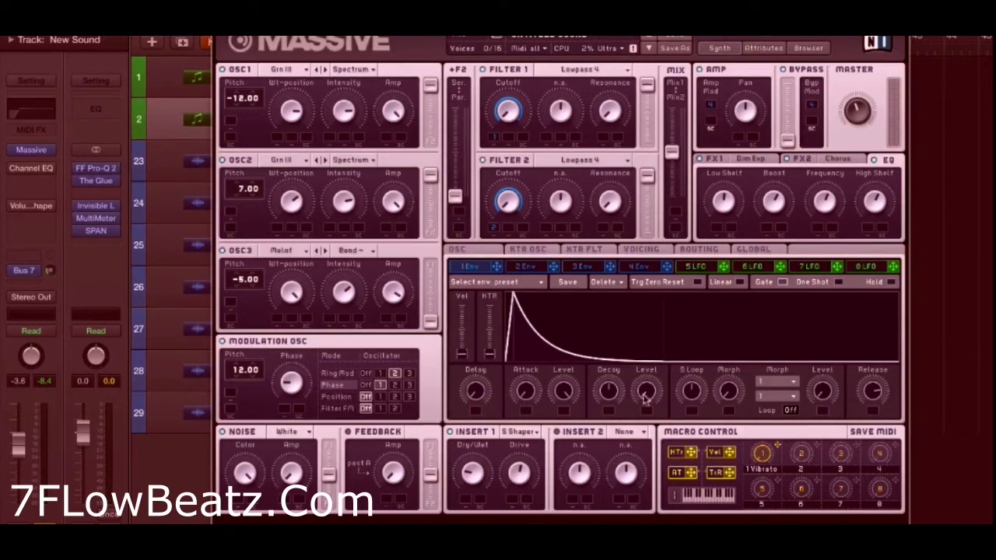
mouse_move(645, 391)
mouse_down()
mouse_move(646, 347)
mouse_move(646, 393)
mouse_up()
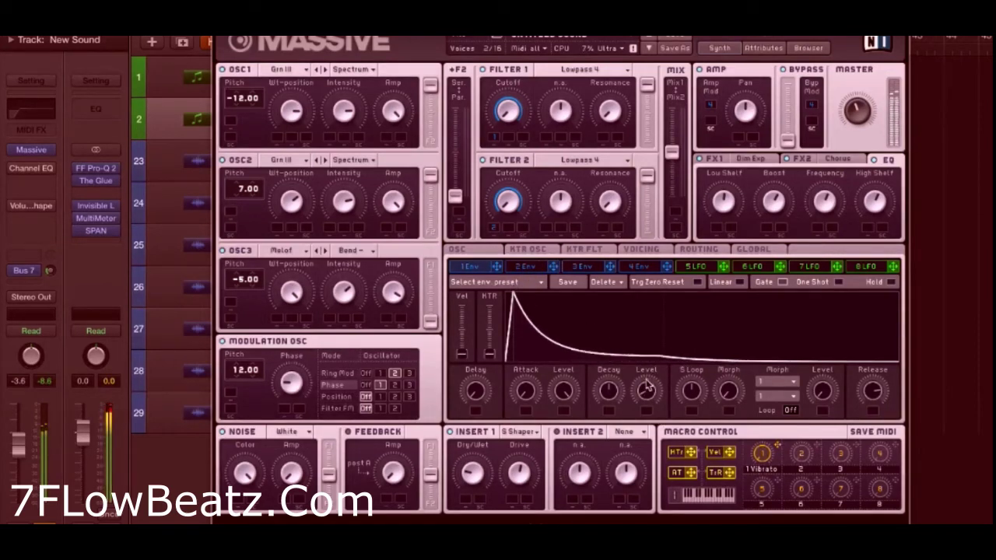
Step: Raise envelope 2's decay level to roughly a third and shorten its attack very slightly
click(526, 267)
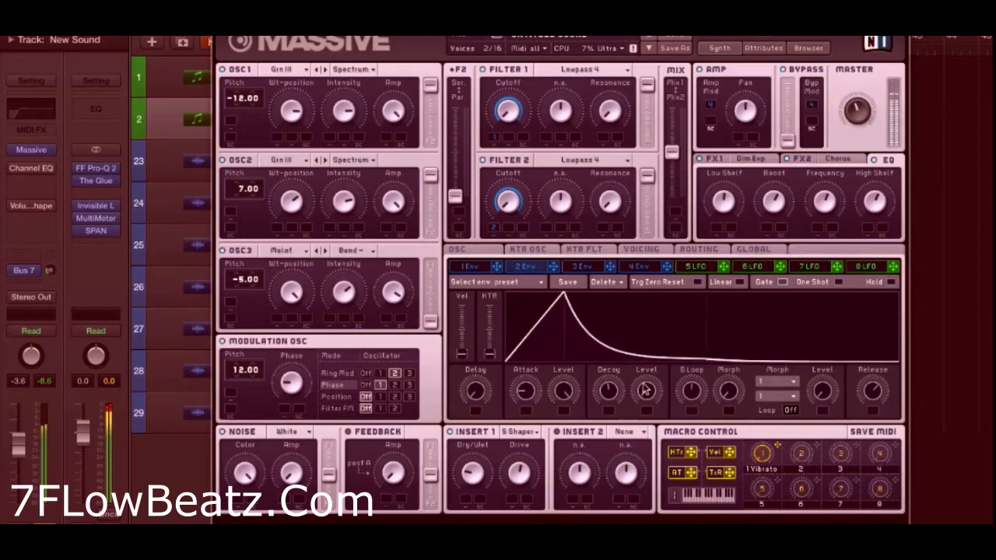
drag(644, 384, 644, 352)
mouse_move(521, 397)
mouse_down()
mouse_move(527, 390)
mouse_move(526, 400)
mouse_up()
drag(646, 391, 647, 390)
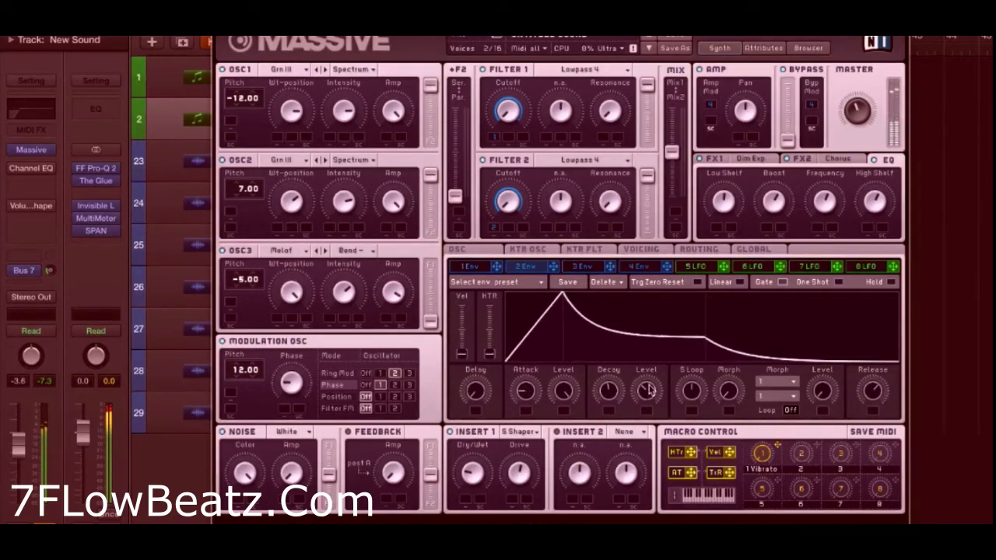
Step: Raise envelope 4's decay level to roughly the middle and adjust its release slightly
click(643, 269)
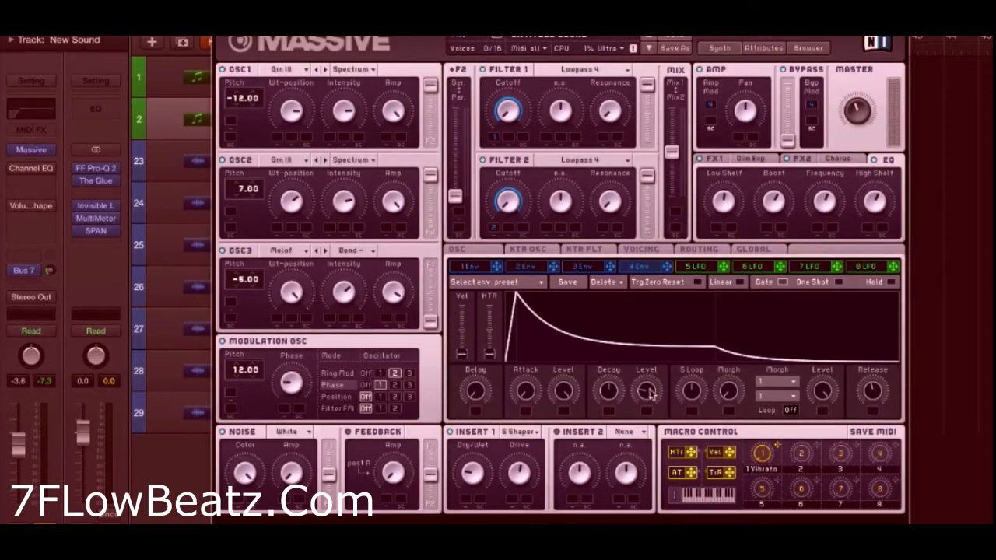
drag(644, 392, 646, 344)
mouse_move(864, 389)
mouse_down()
mouse_move(871, 378)
mouse_move(863, 362)
mouse_move(867, 381)
mouse_up()
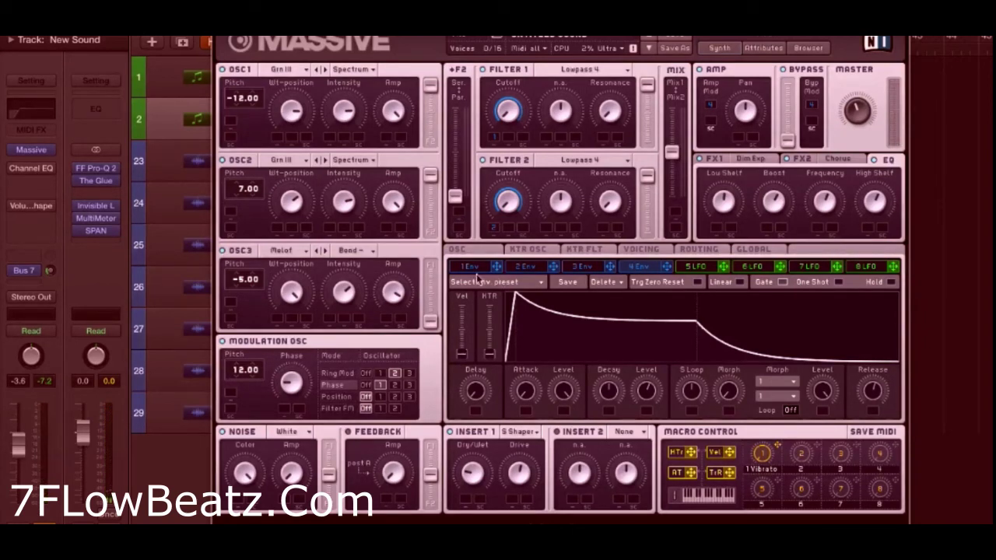
Step: Take the New Sound track out of solo to hear it with the drums, and move the plug-in window slightly up
click(523, 269)
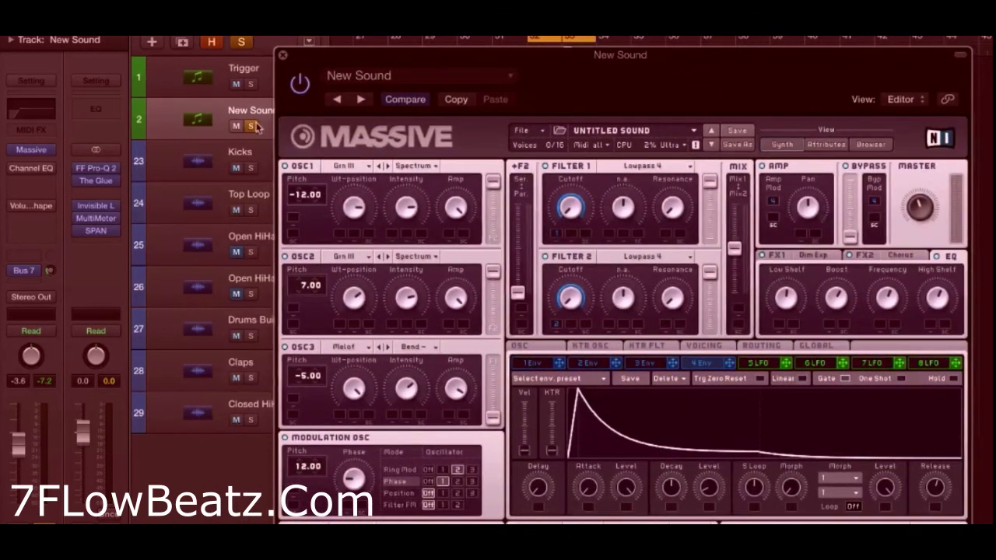
click(251, 126)
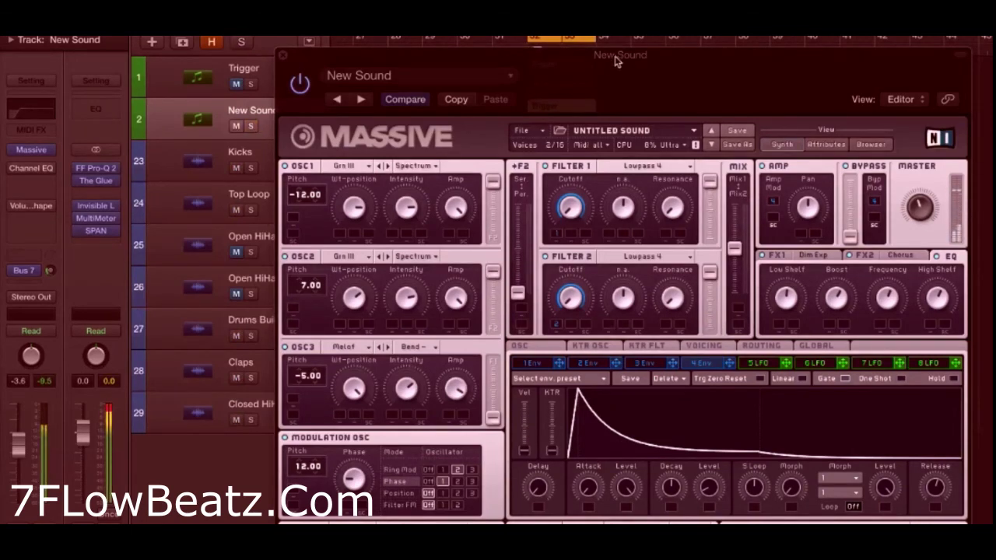
drag(618, 61, 615, 49)
Step: Check envelope 1 and lower the decay level of envelope 2 all the way down
click(544, 348)
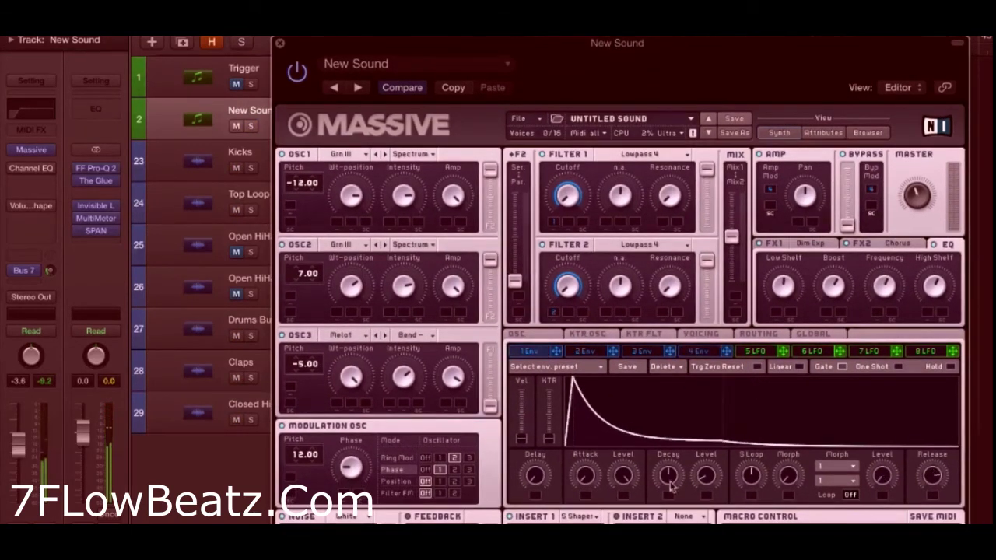
click(585, 350)
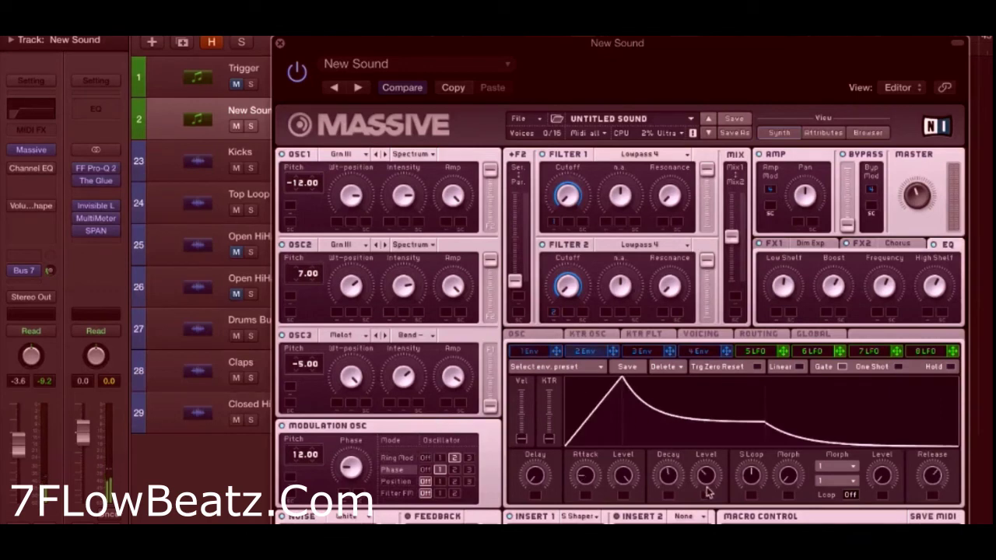
drag(706, 475, 706, 505)
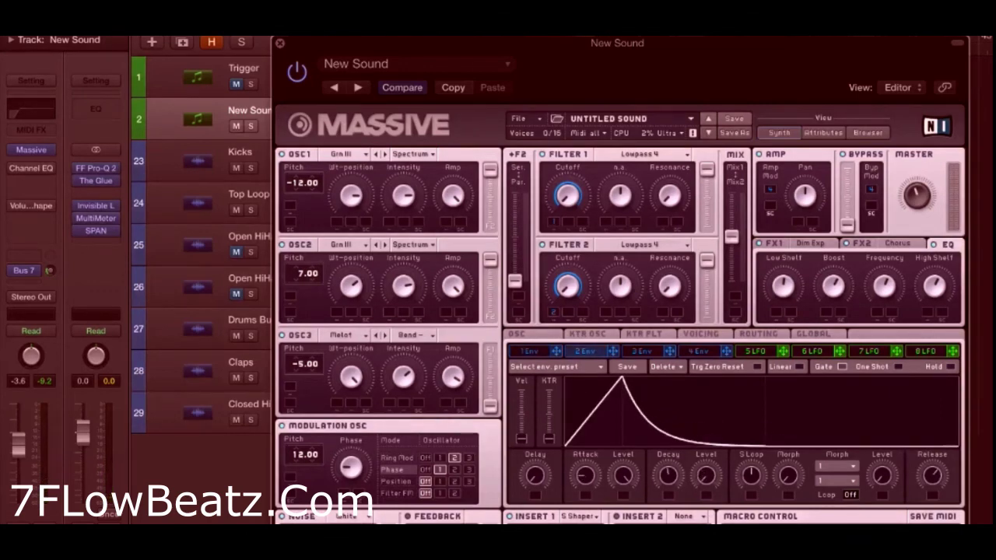
Step: Try low decay levels on envelope 4, ending slightly raised, and move the plug-in window up to expose its lower section
click(700, 353)
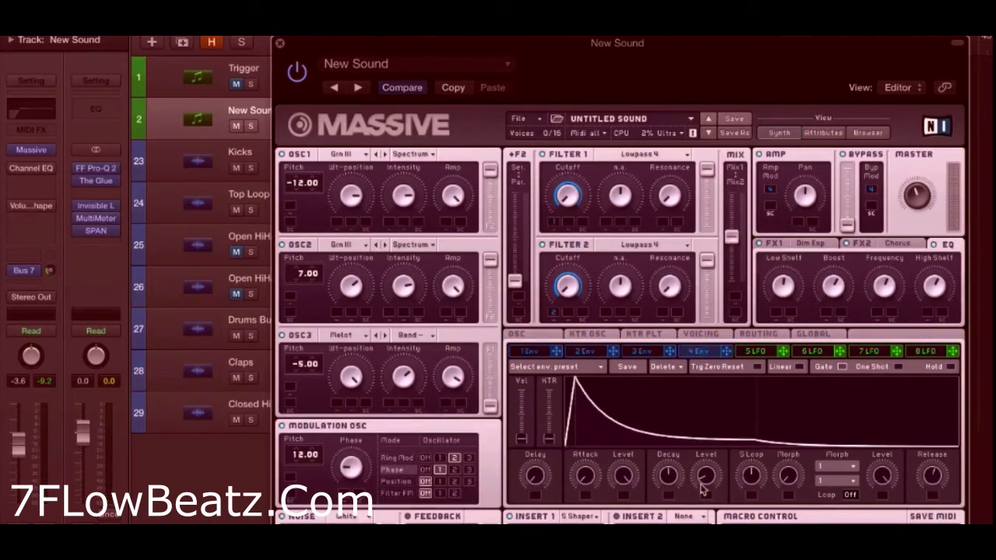
drag(705, 487, 709, 473)
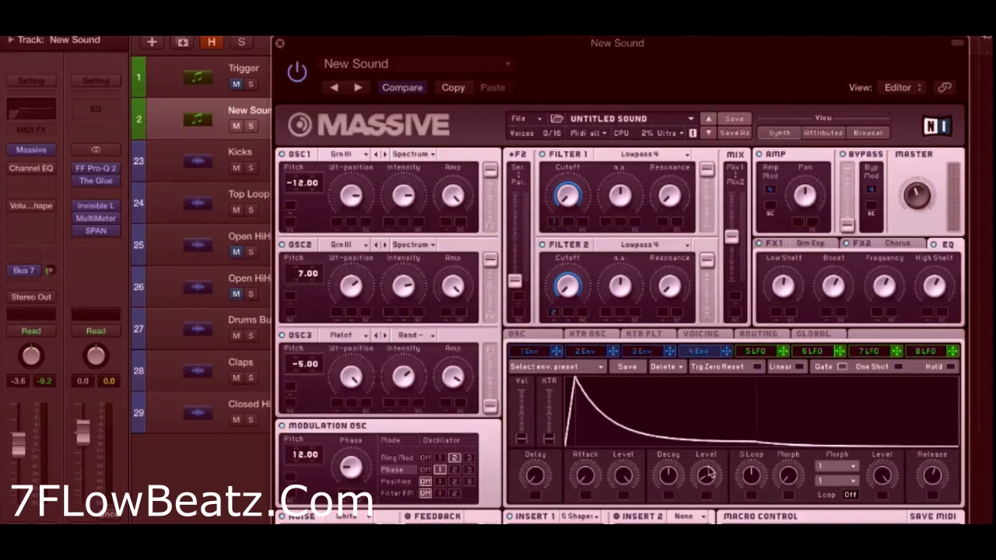
drag(609, 44, 550, 0)
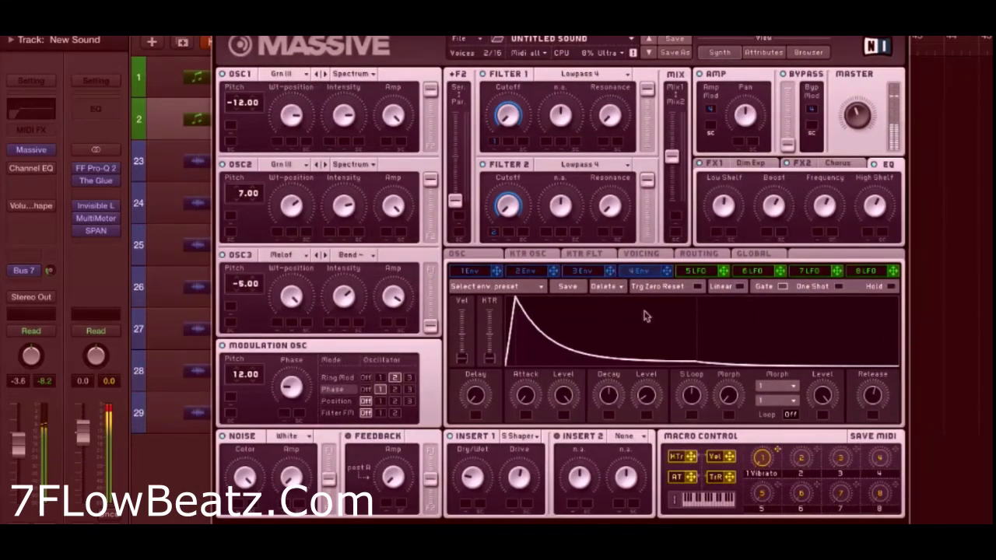
drag(655, 381, 653, 375)
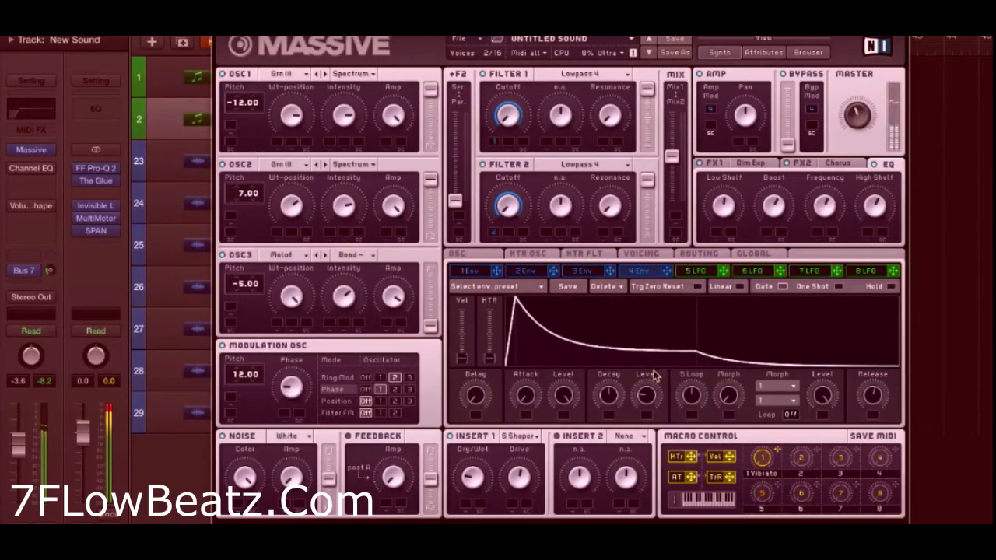
Step: Raise the decay levels of envelopes 2 and 1 to a moderate amount
click(528, 272)
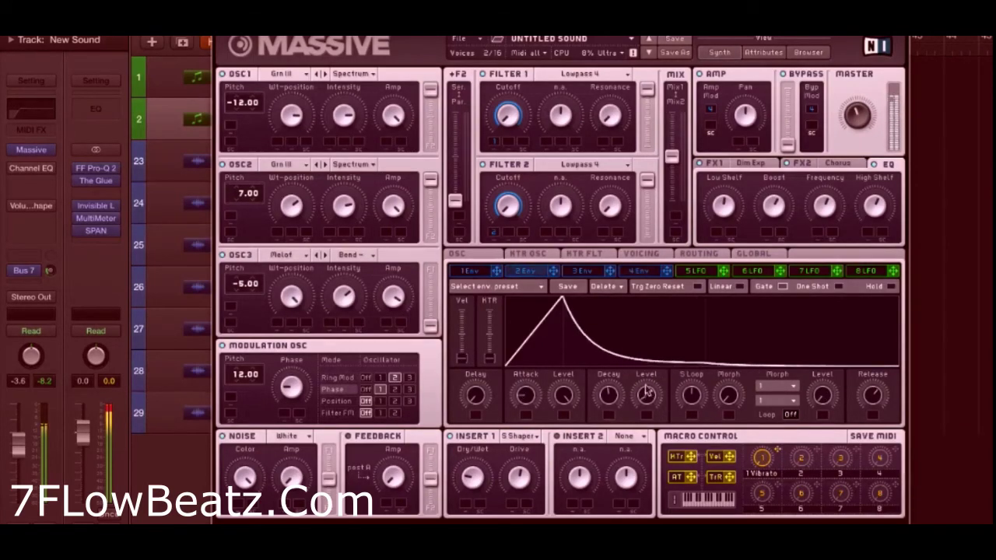
drag(645, 393, 646, 351)
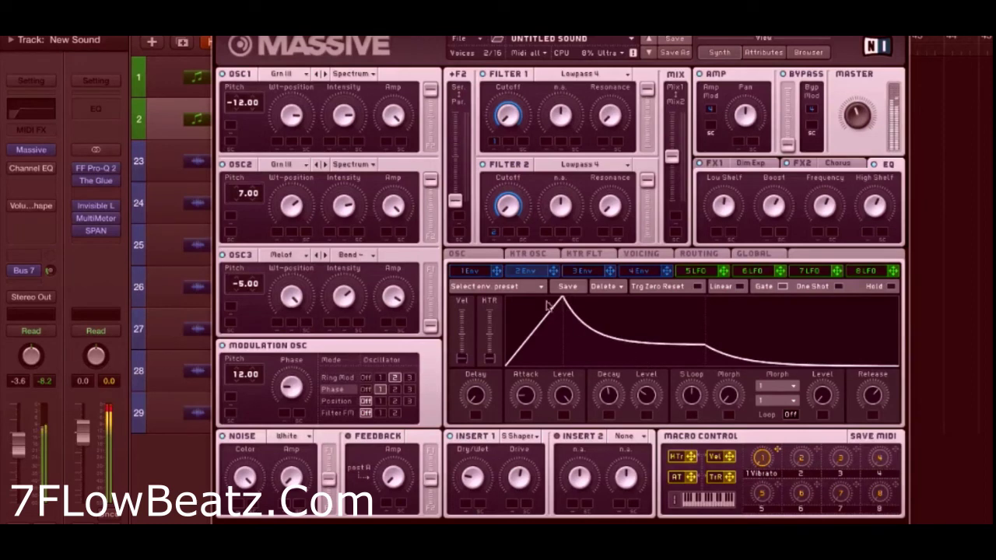
click(469, 271)
drag(644, 389, 645, 362)
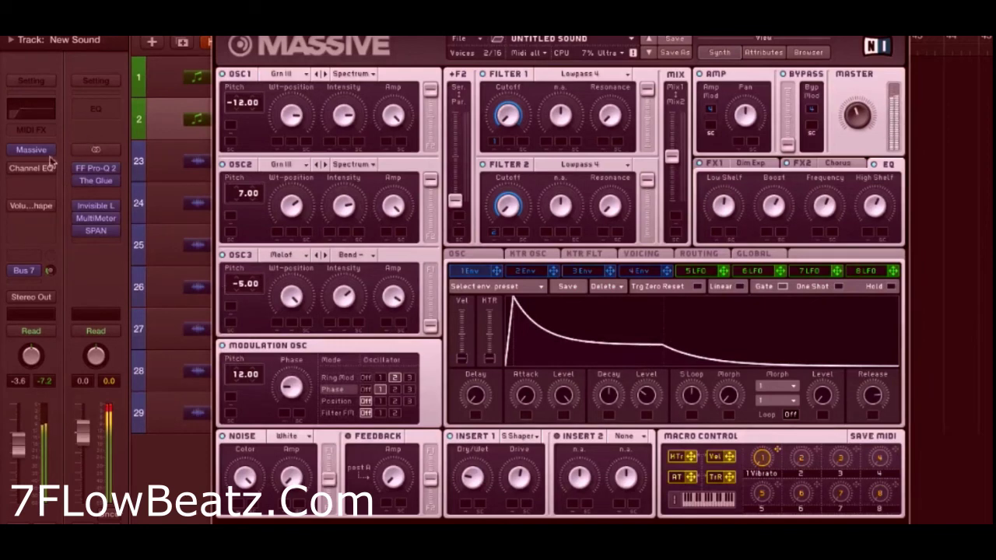
Step: Close the plug-in window, switch on the Channel EQ on the New Sound channel, and play the loop
key(super+w)
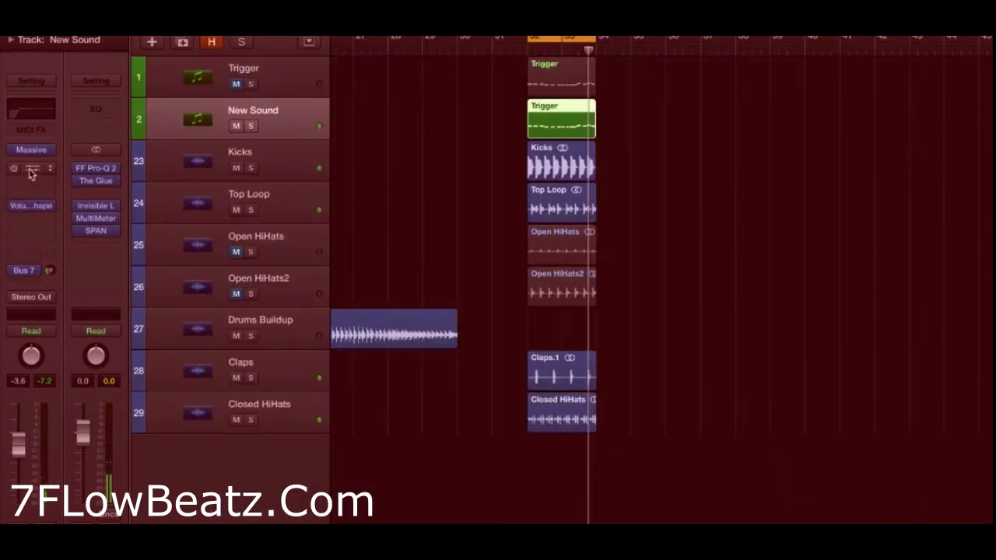
click(13, 168)
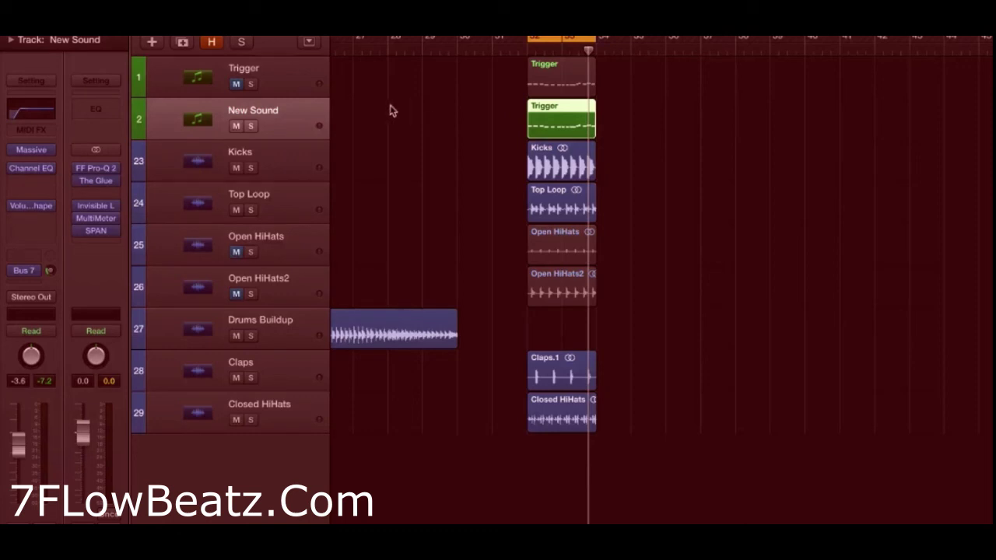
key(space)
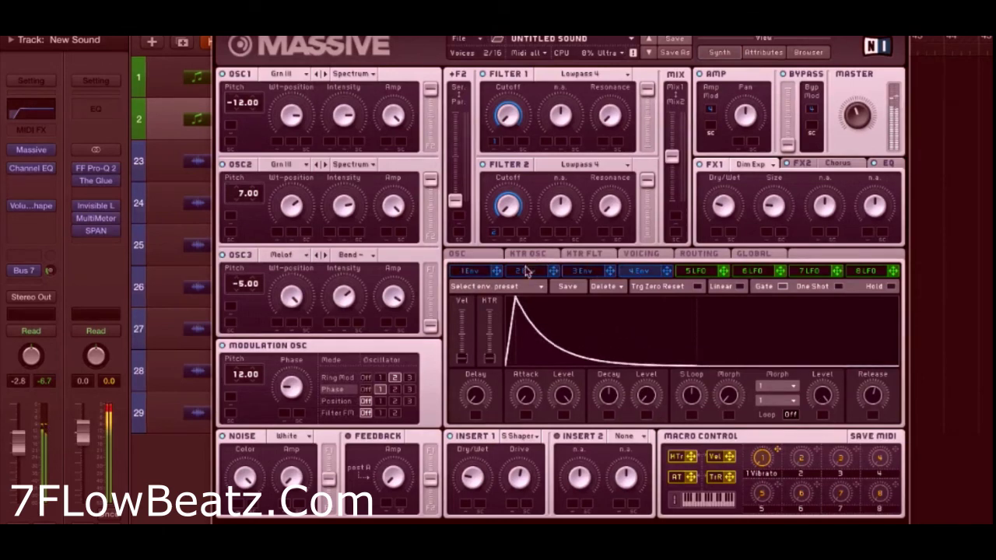
Step: Lower the decay levels of envelopes 2 and 1 to minimum and move the plug-in window to show its header
click(525, 270)
drag(645, 393, 629, 455)
click(469, 270)
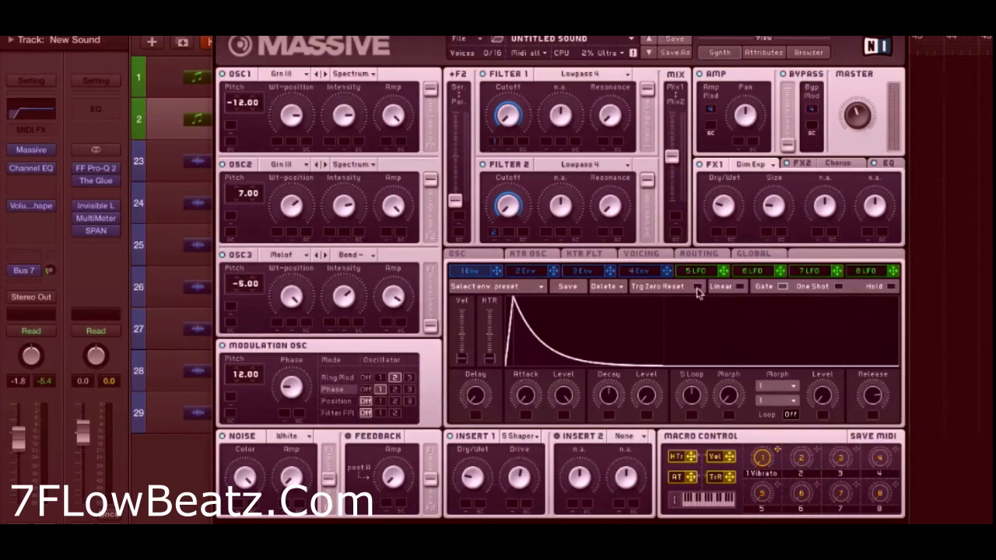
drag(521, 37, 512, 0)
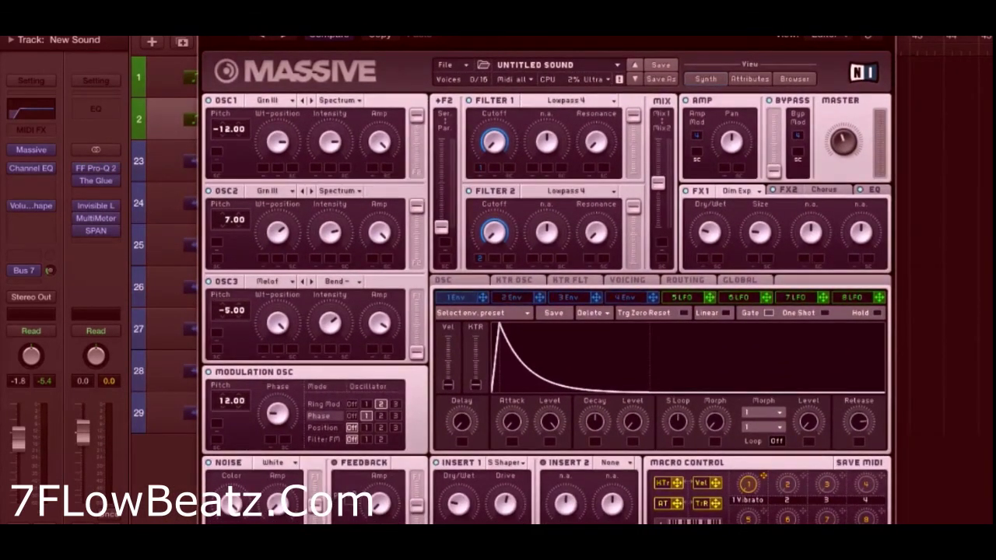